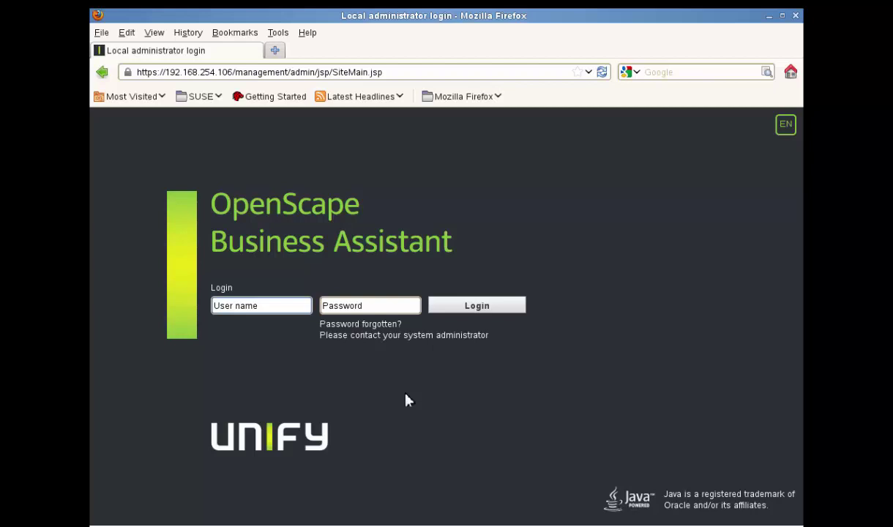
Log in with the default administrator user name and password, declining the browser's offer to save it
text(administrator@system)
key(Tab)
text(••••••••••••••)
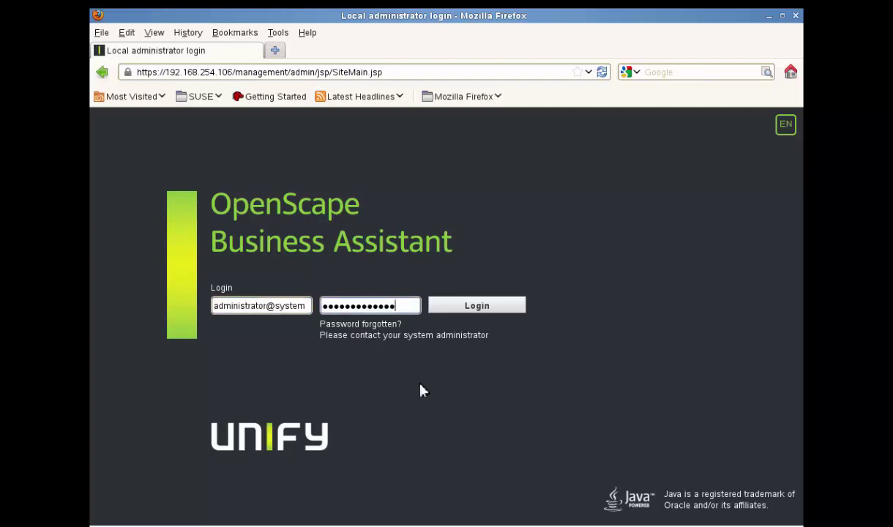
click(491, 309)
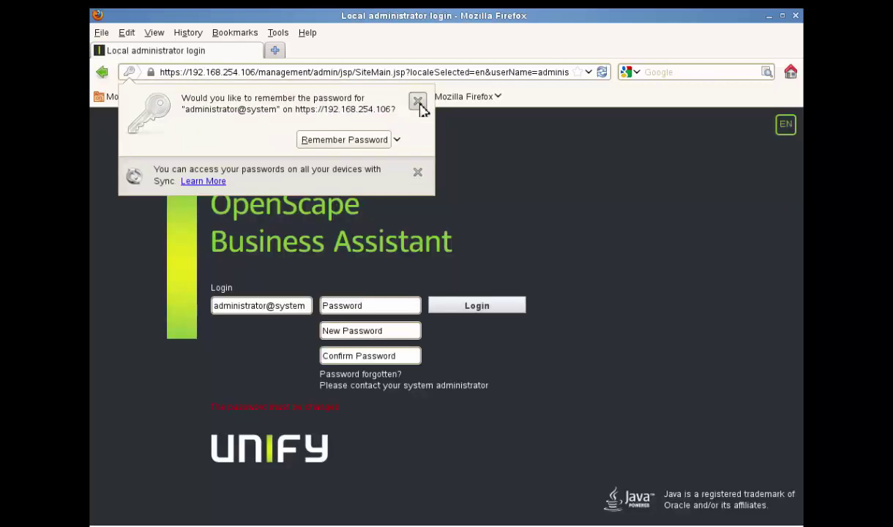
click(417, 101)
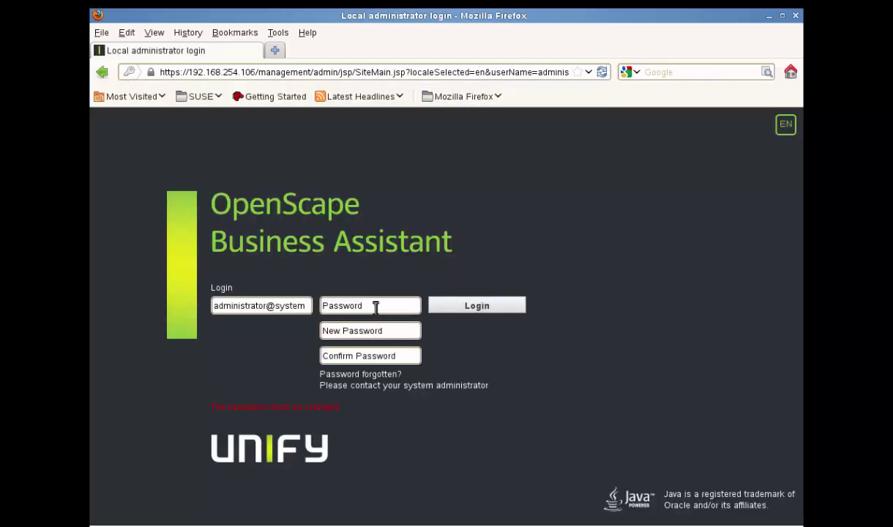
Replace the initial administrator password with a new password and log in
click(386, 310)
text(●●●●●●●●●●●●)
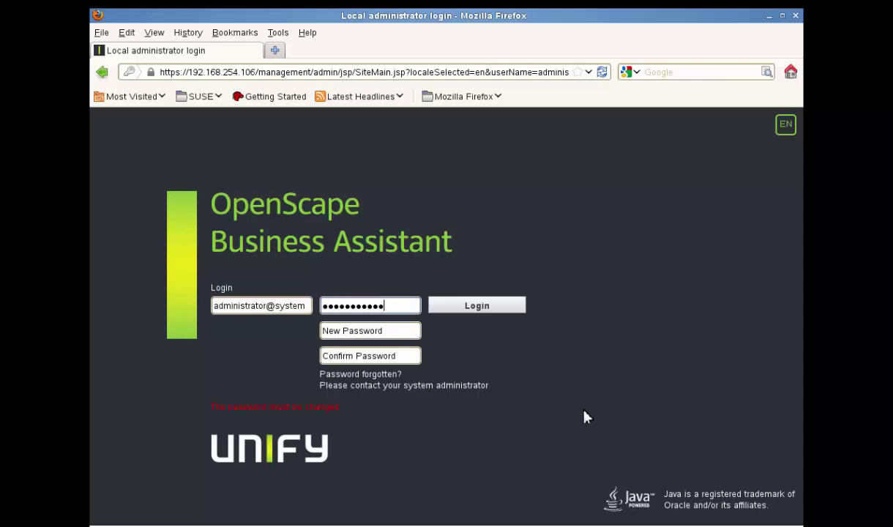
text(●●)
key(Tab)
text(●●●●●●●)
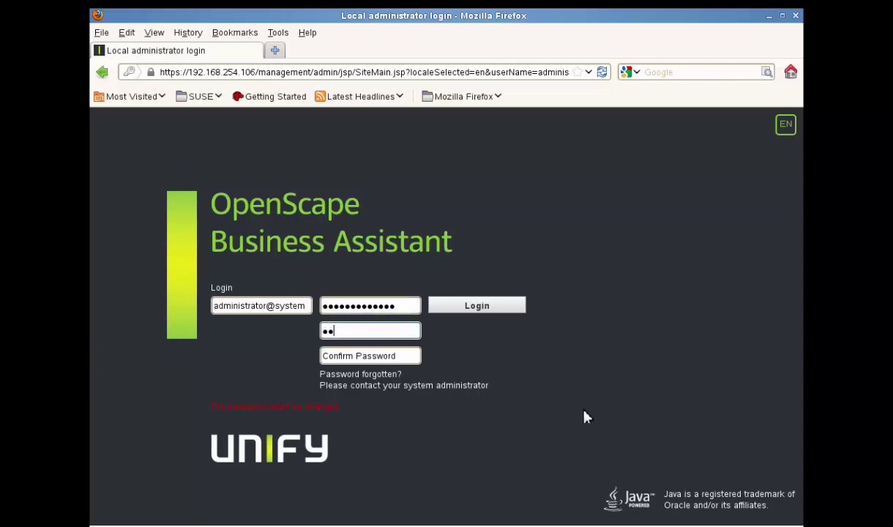
text(●●●●●)
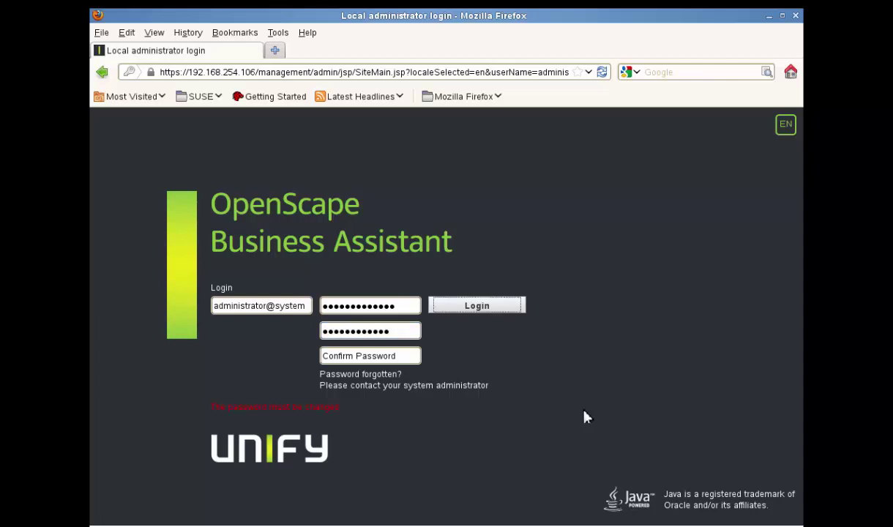
key(Tab)
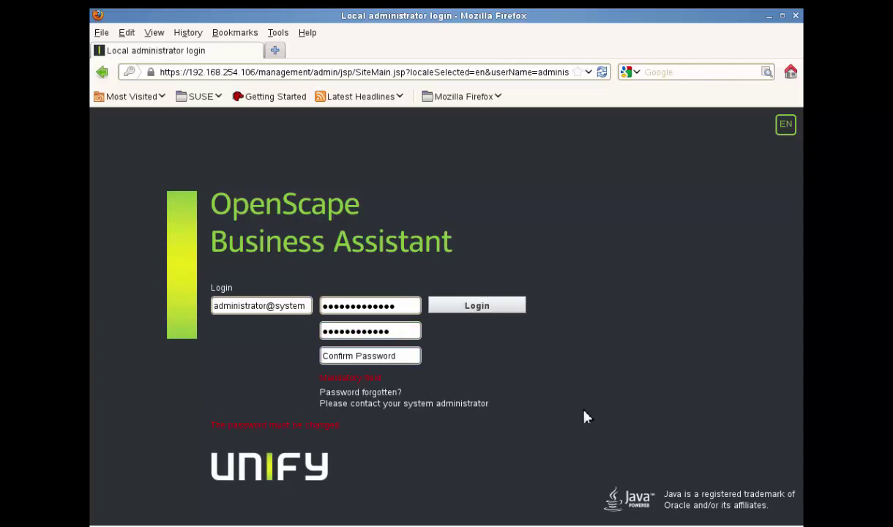
text(●●●●●●●●●●●●)
click(483, 308)
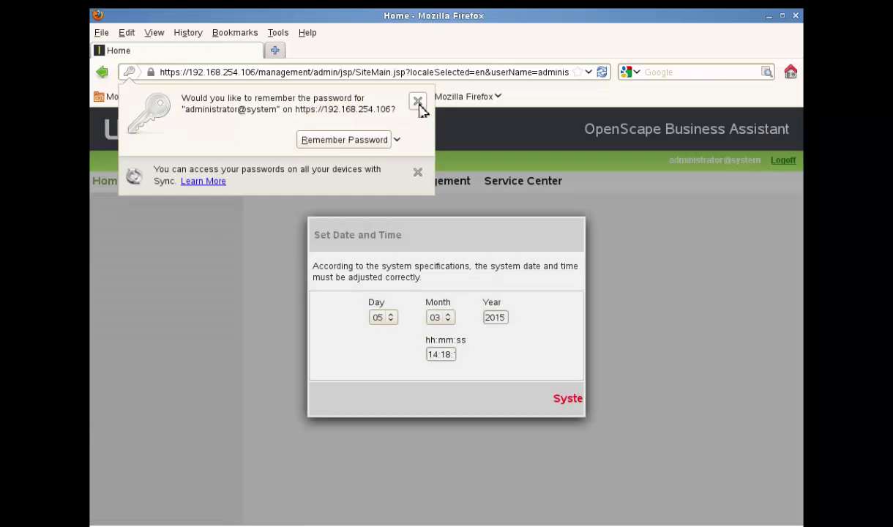
click(418, 103)
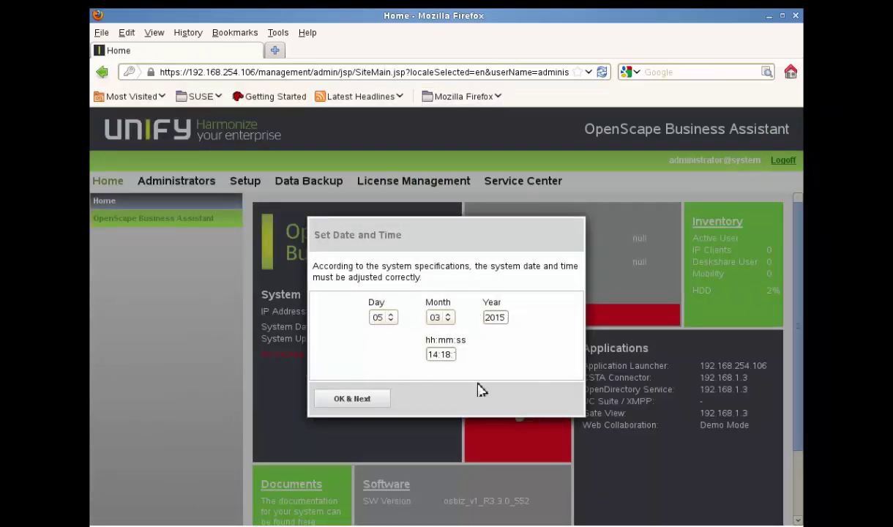
Accept the system date and time, then sign back in as administrator with the new password
click(353, 399)
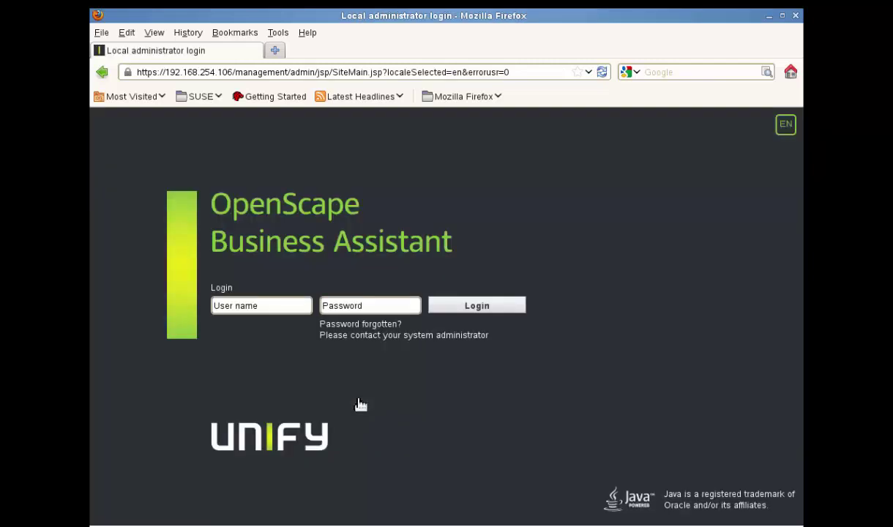
click(266, 305)
text(ad)
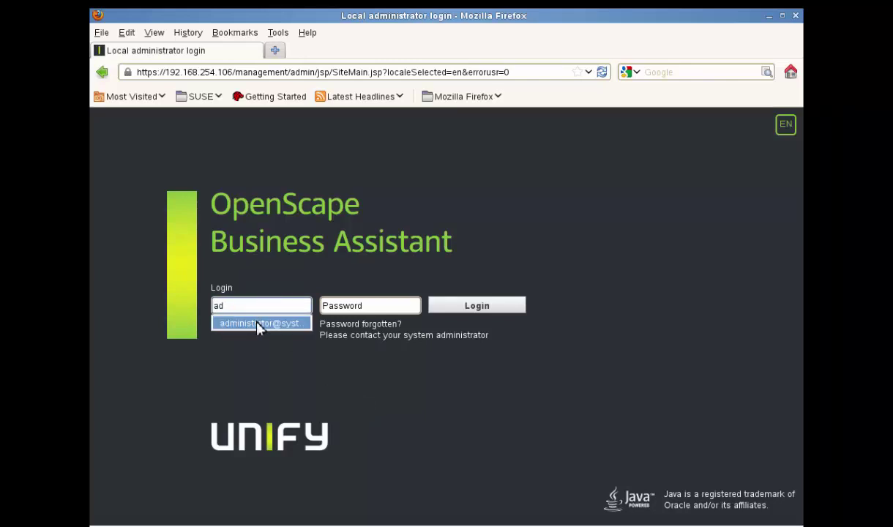
click(257, 324)
click(371, 308)
text(••••••••)
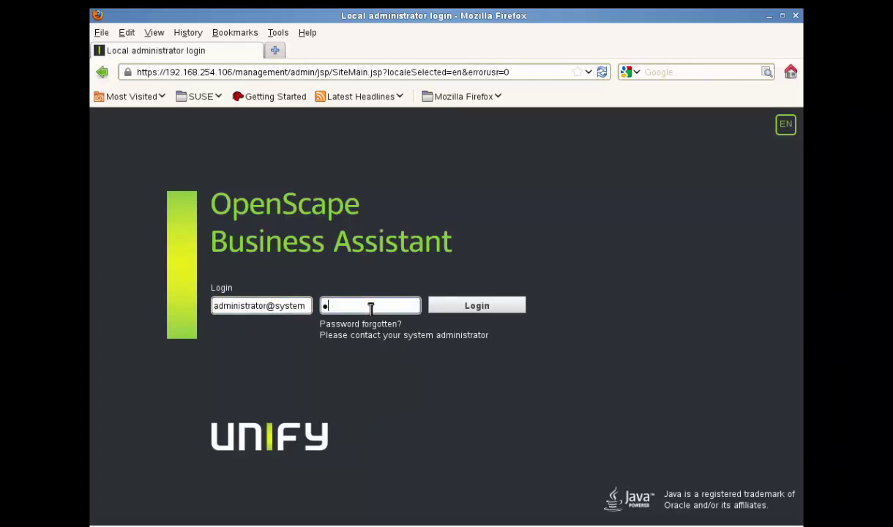
text(•••••)
click(483, 307)
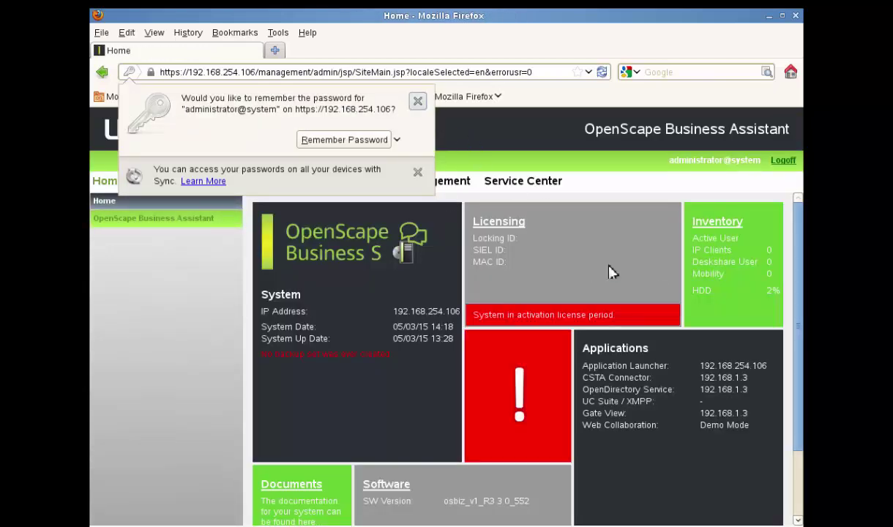
Dismiss Firefox's save-password popup, review the Home dashboard, and open the Administrators List
click(417, 101)
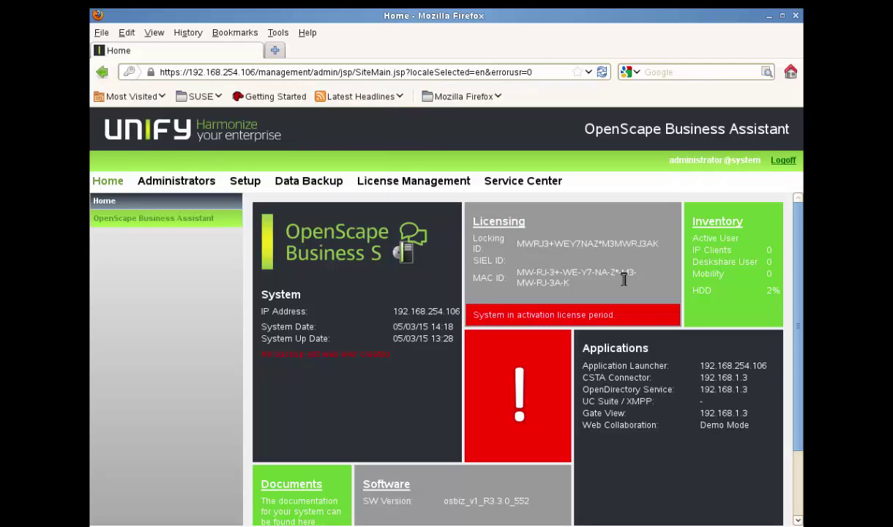
scroll(624, 284, down, 2)
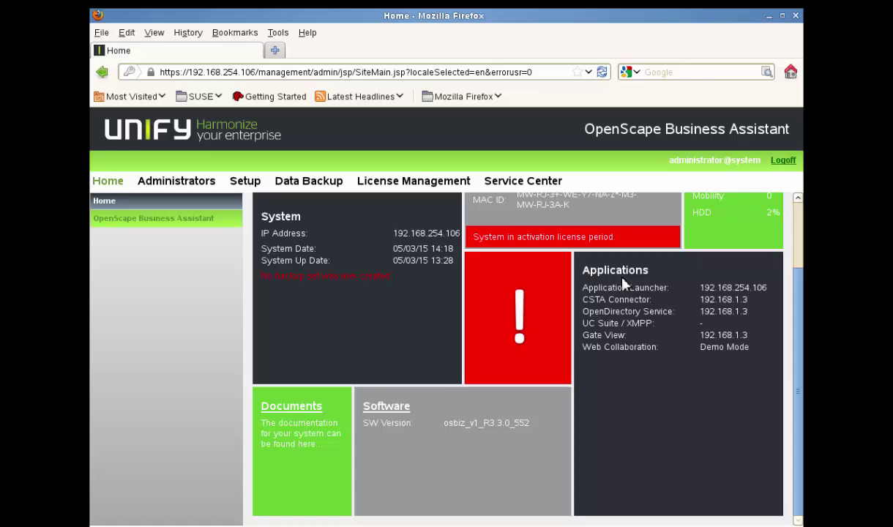
scroll(623, 284, up, 2)
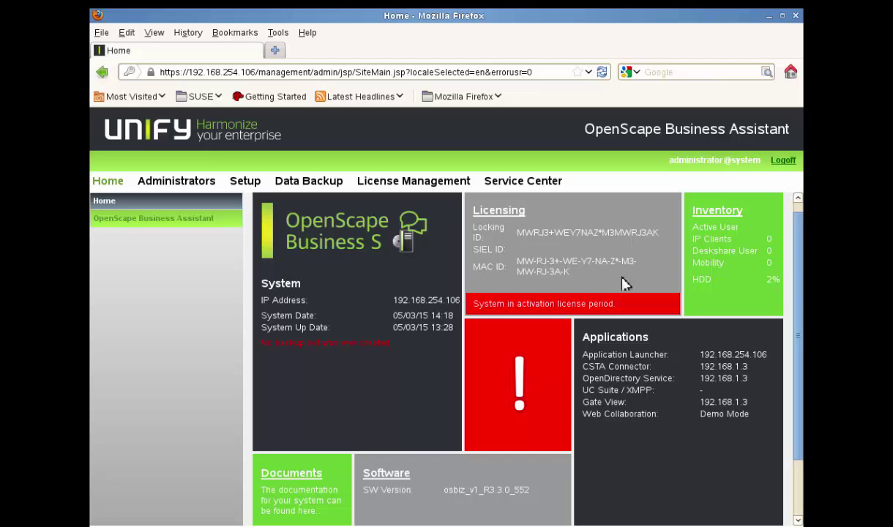
click(186, 188)
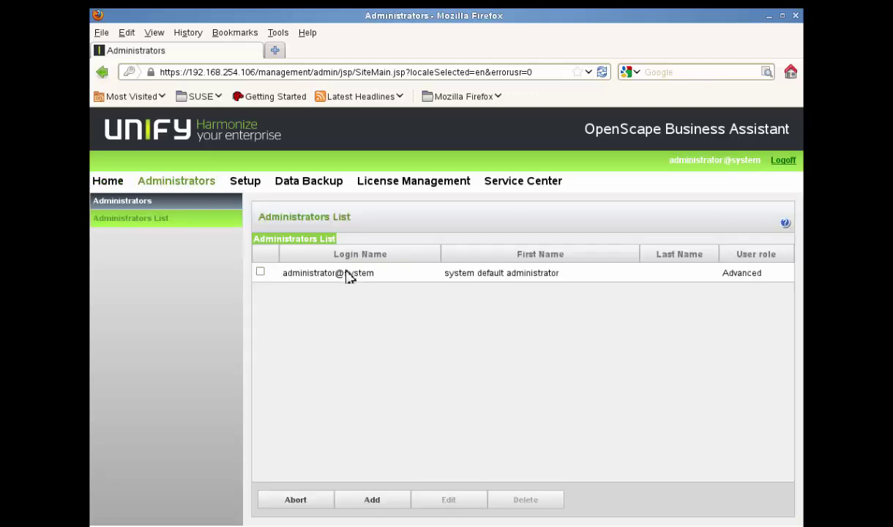
Add an administrator with login 'exper', first name 'Expert', last name 'Mr', and a password
click(373, 501)
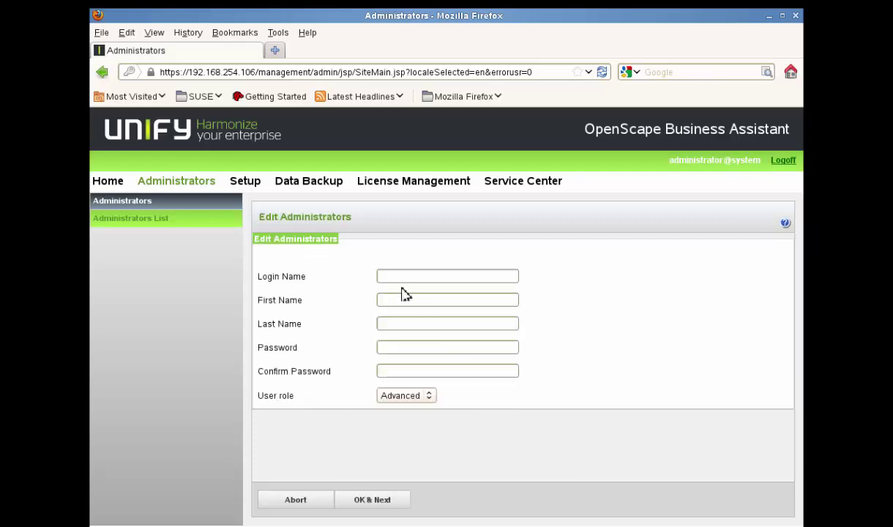
click(404, 277)
text(expert)
key(Tab)
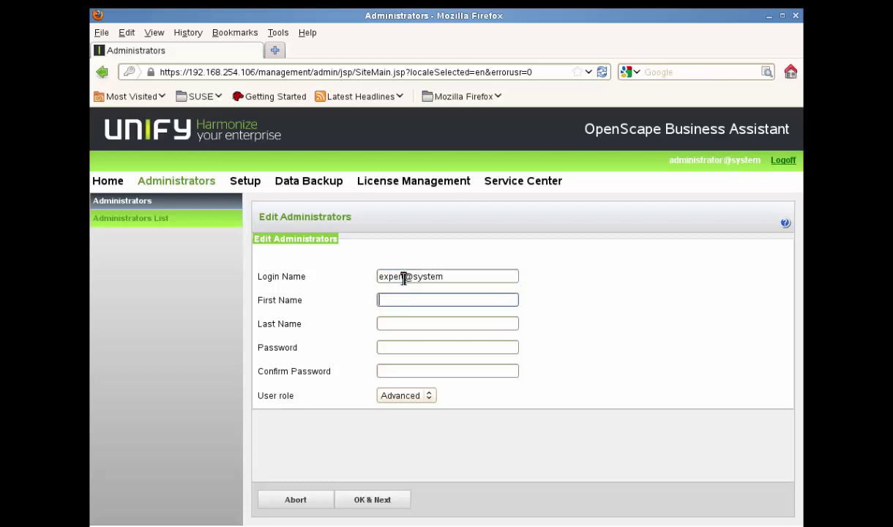
text(Expert)
key(Tab)
text(Mr)
key(Tab)
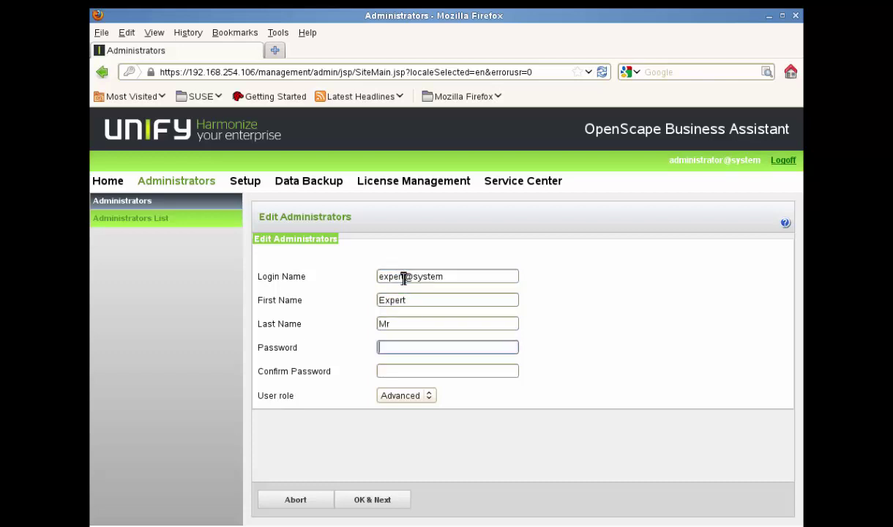
text(expert123456)
key(Tab)
text(expert1)
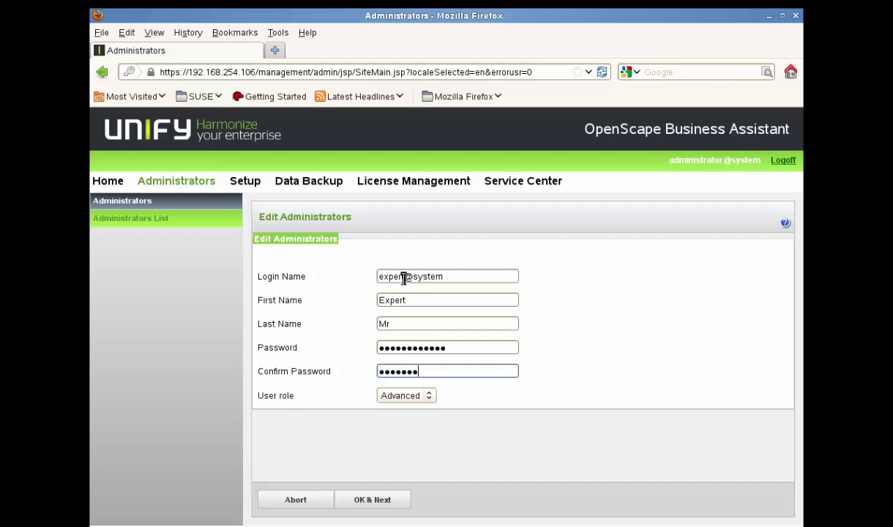
text(23456)
Assign the new administrator the Expert user role, save it, and go to Setup
click(431, 396)
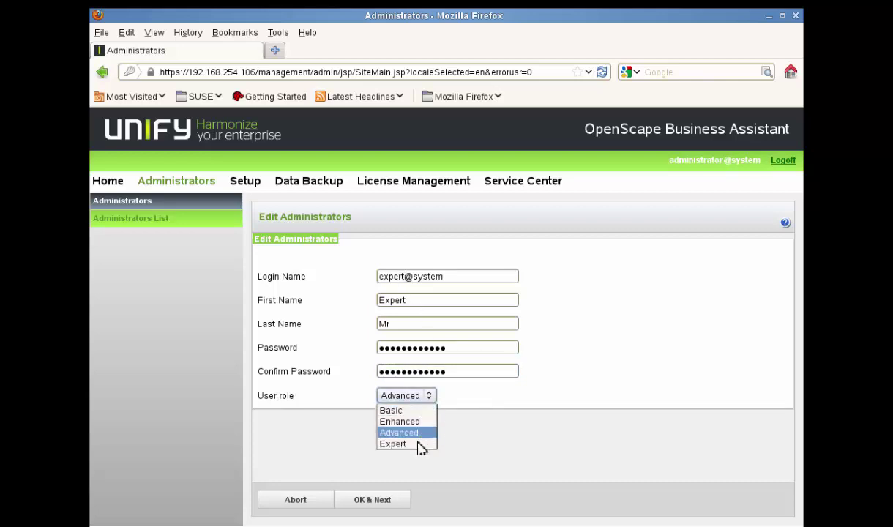
click(418, 446)
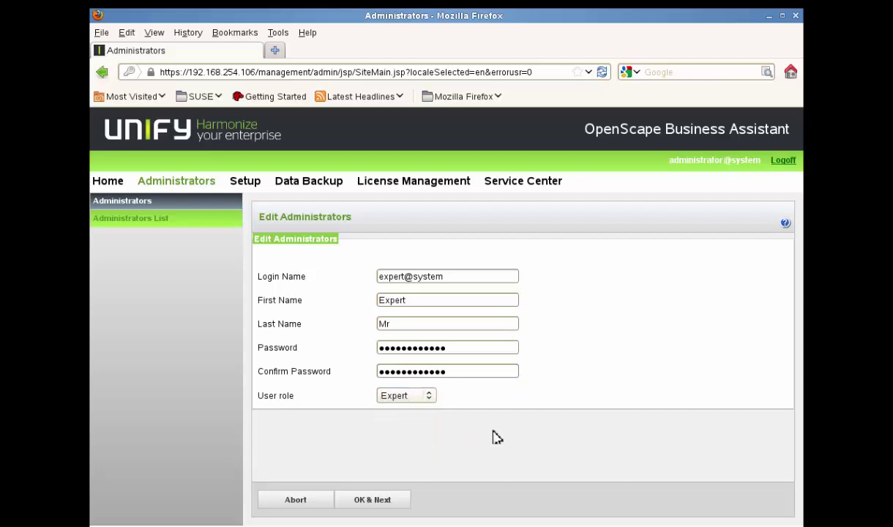
click(396, 500)
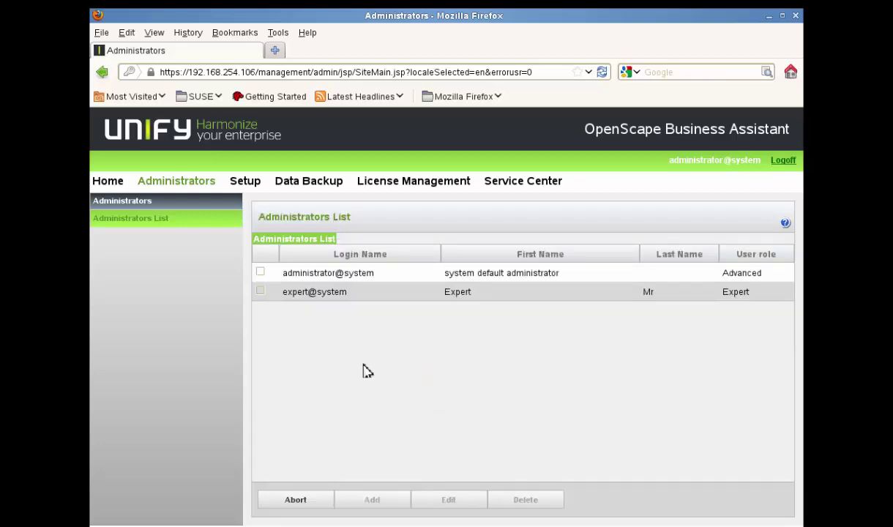
click(243, 184)
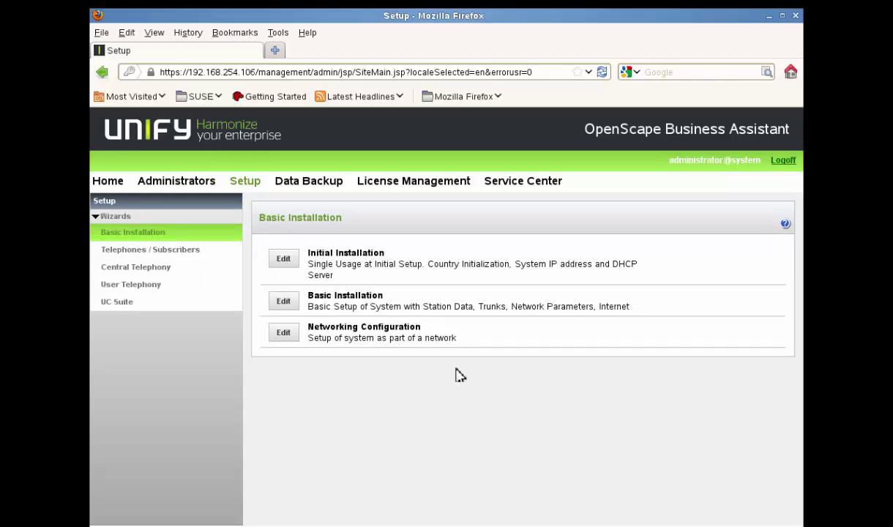
Edit Initial Installation under Basic Installation to reach its System Settings page
click(285, 262)
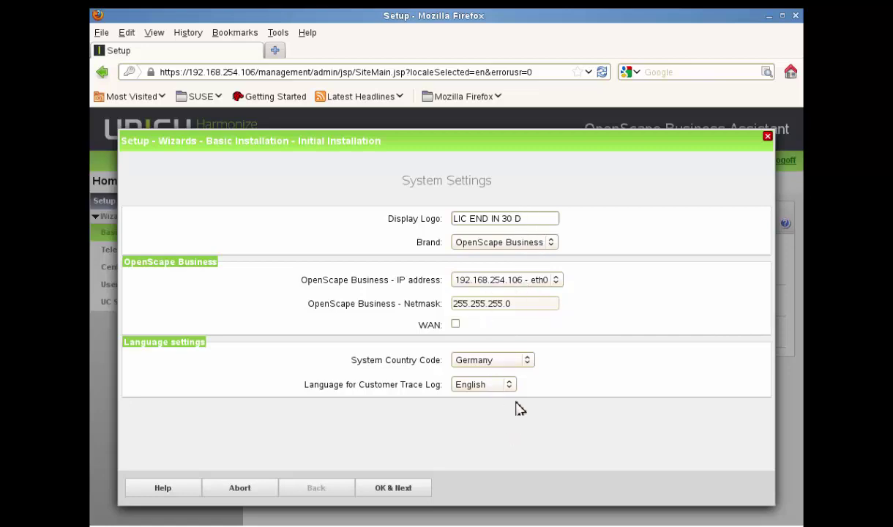
Set country code International, keep brand OpenScape Business and IP 192.168.254.106 - eth0, then finish
click(534, 364)
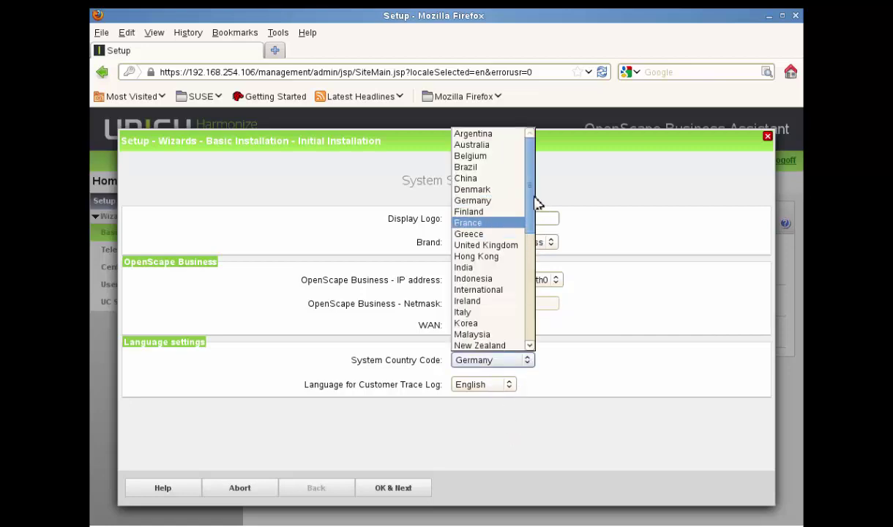
drag(530, 199, 539, 234)
click(501, 225)
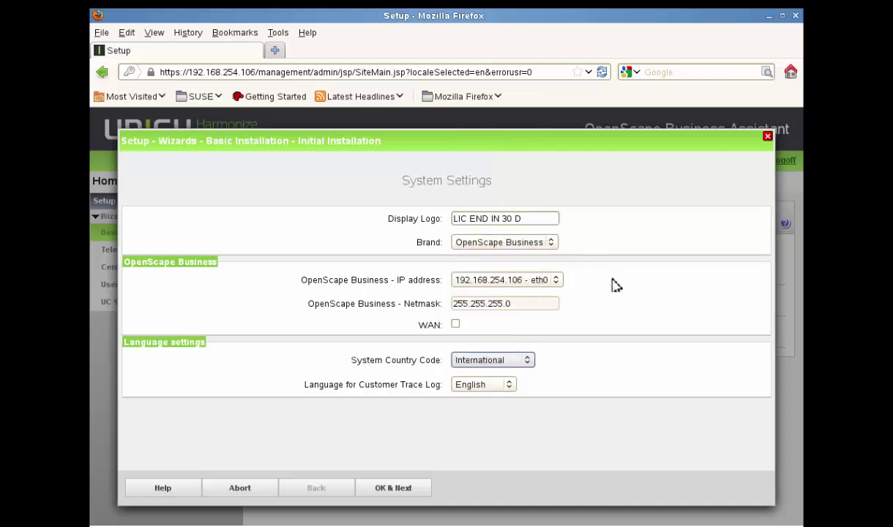
click(550, 242)
click(557, 245)
click(555, 280)
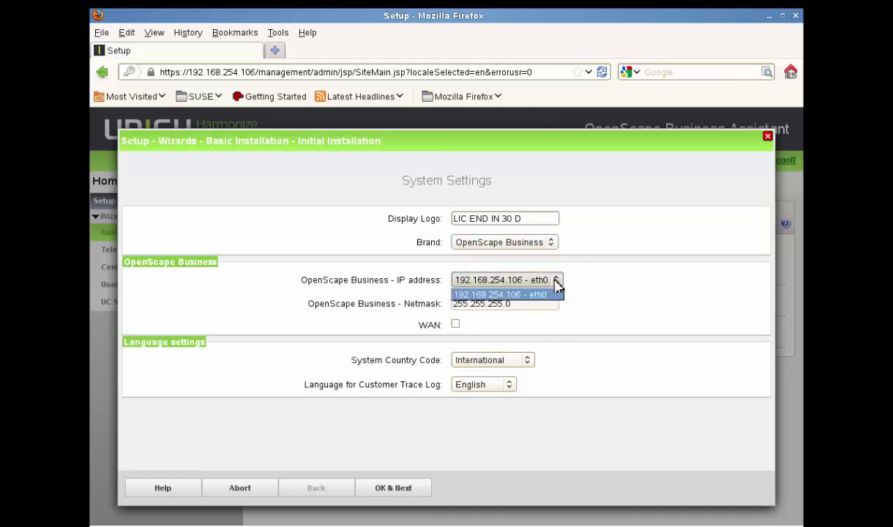
click(558, 278)
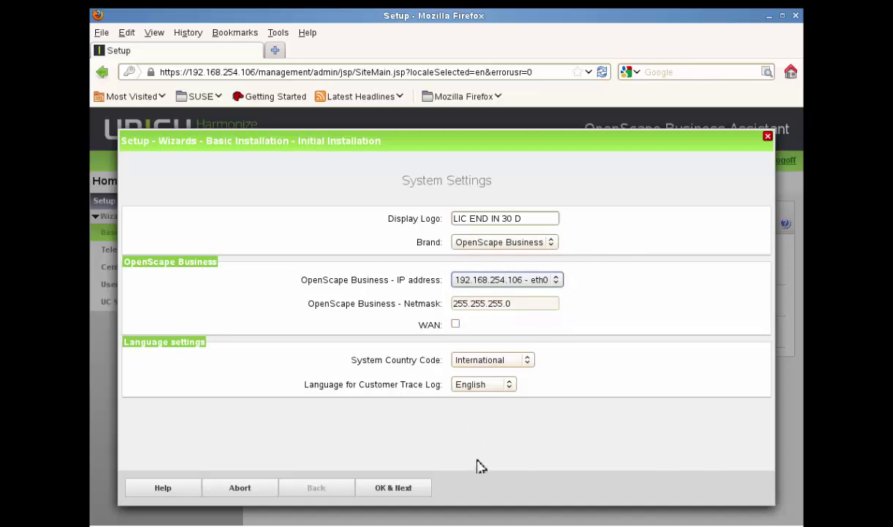
click(414, 489)
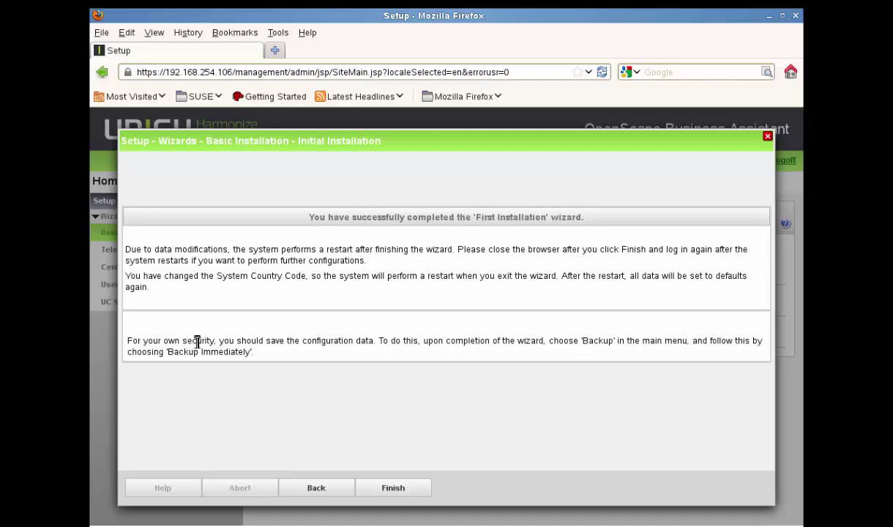
click(402, 492)
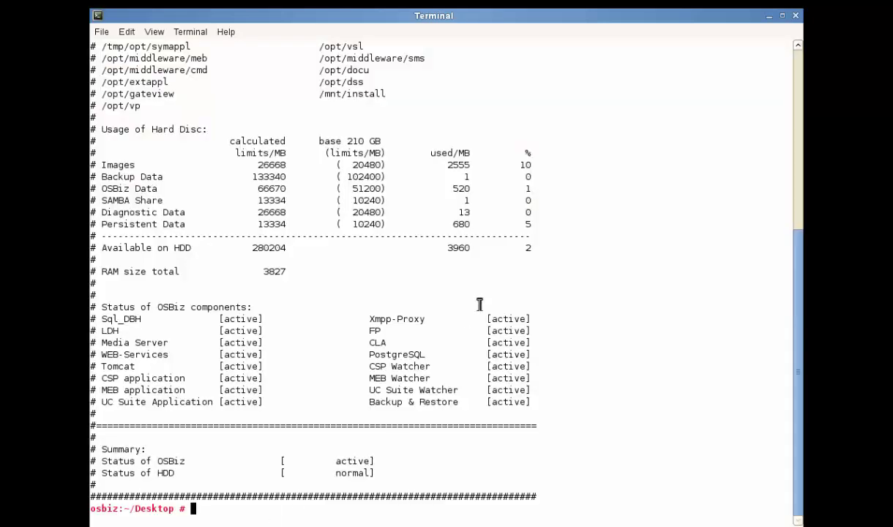
Shrink and reposition the Terminal window, then run oso_status.sh after a mistyped osc_status.sh
click(783, 15)
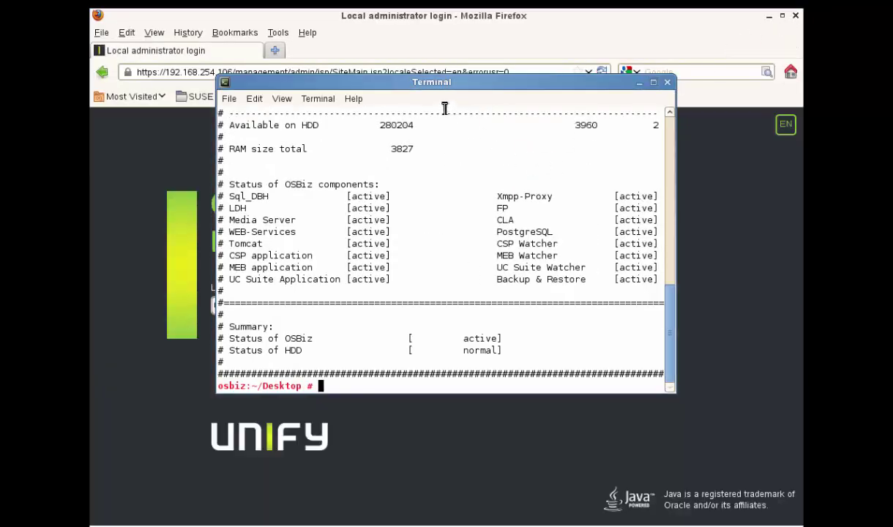
drag(428, 82, 453, 143)
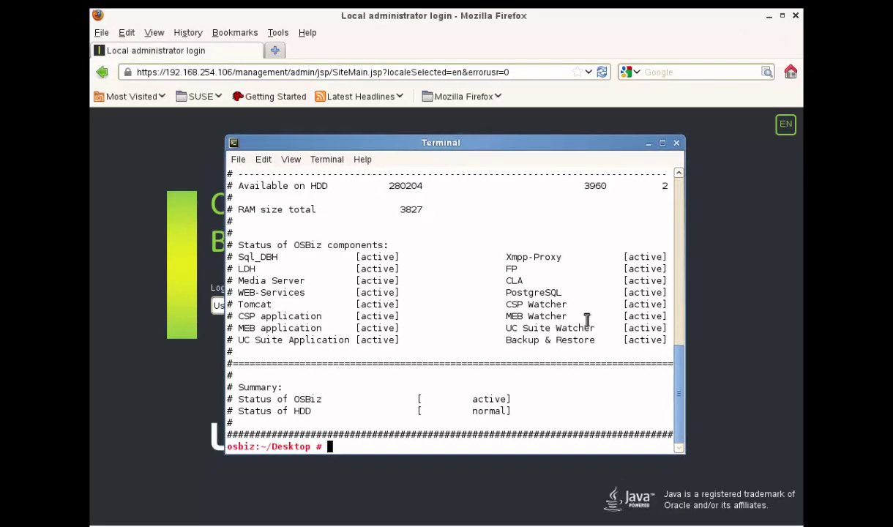
text(osc_status.sh)
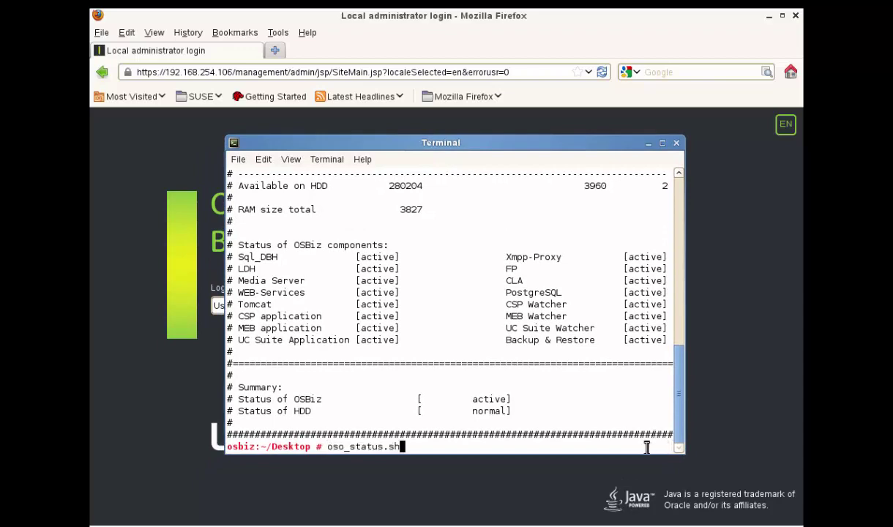
key(Return)
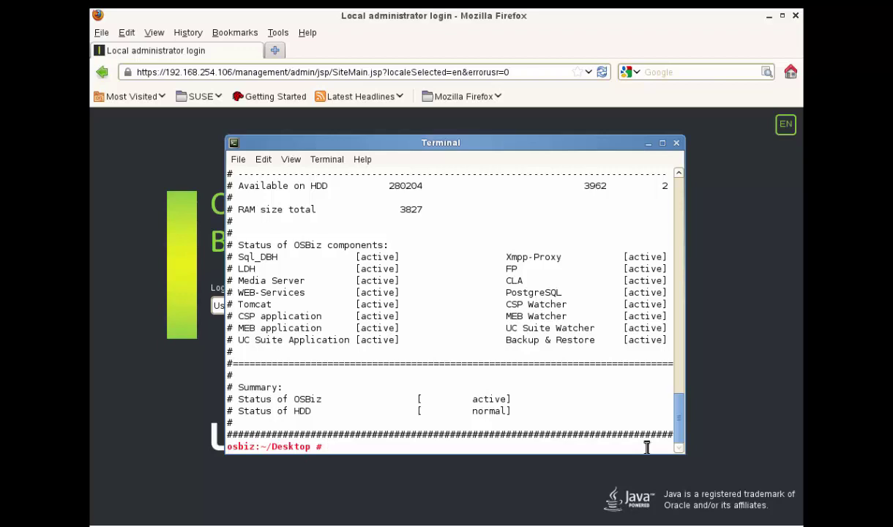
text(oso_status.sh)
key(Return)
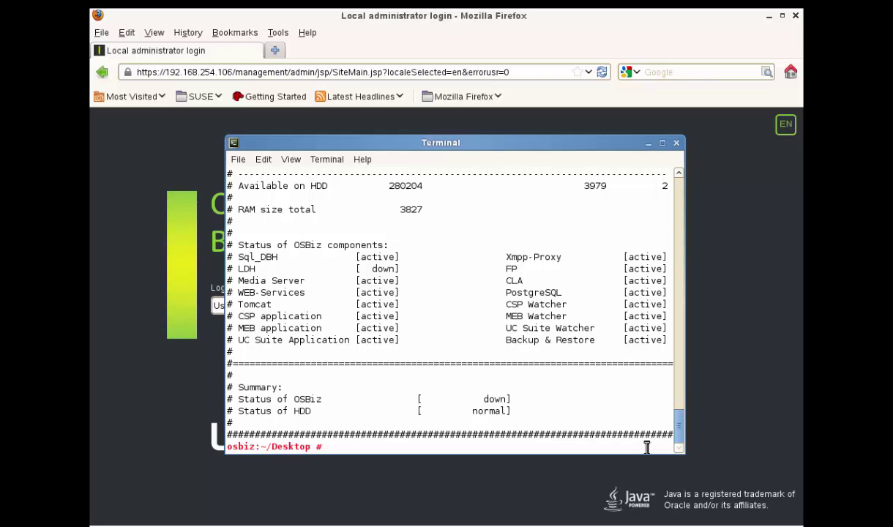
key(Up)
Rerun oso_status.sh six times, watching components drop and Media Server, FP, CLA, PostgreSQL return
key(Return)
text(oso_status.sh)
key(Return)
key(Up)
key(Return)
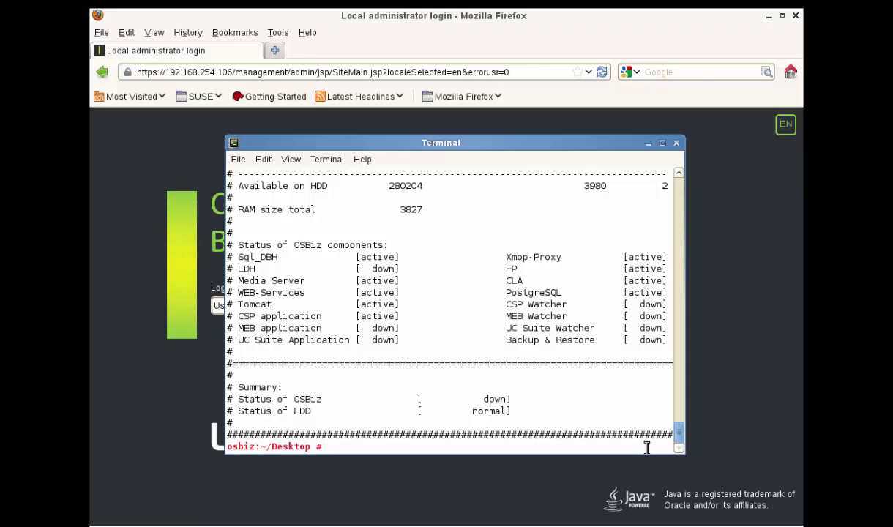
text(oso_status.sh)
key(Return)
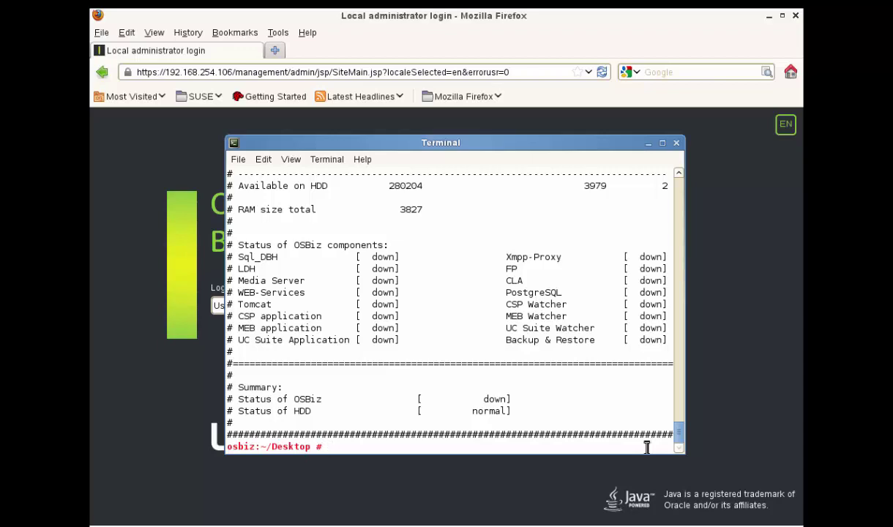
text(oso_status.sh)
key(Return)
key(Up)
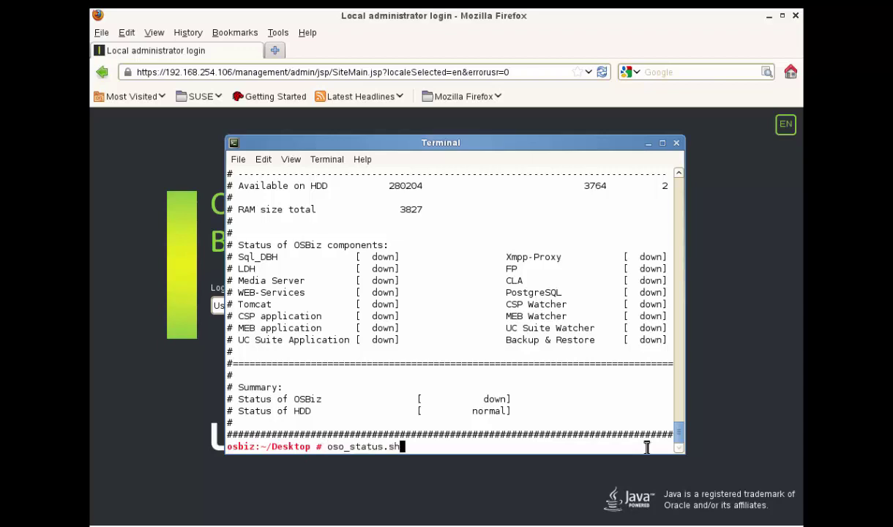
key(Return)
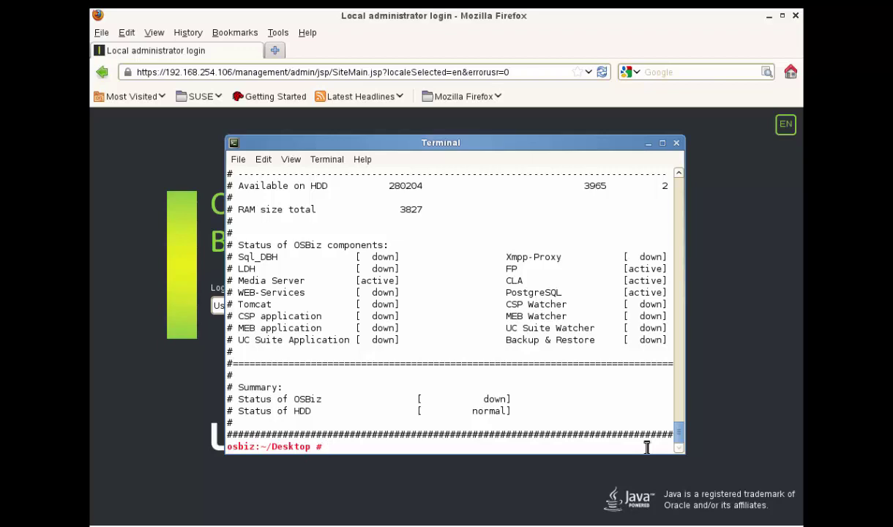
Rerun oso_status.sh twice, highlight the active Tomcat line, and bring the Firefox login page forward
key(Up)
key(Return)
text(oso_status.sh)
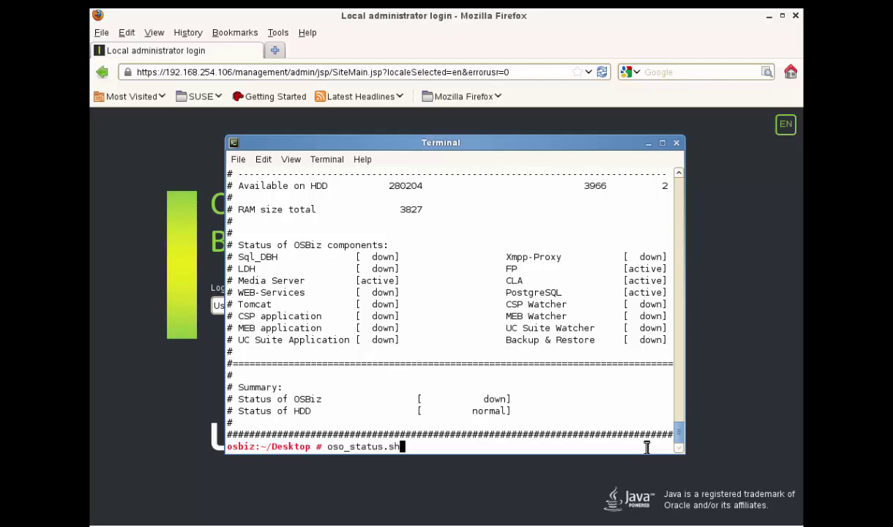
key(Return)
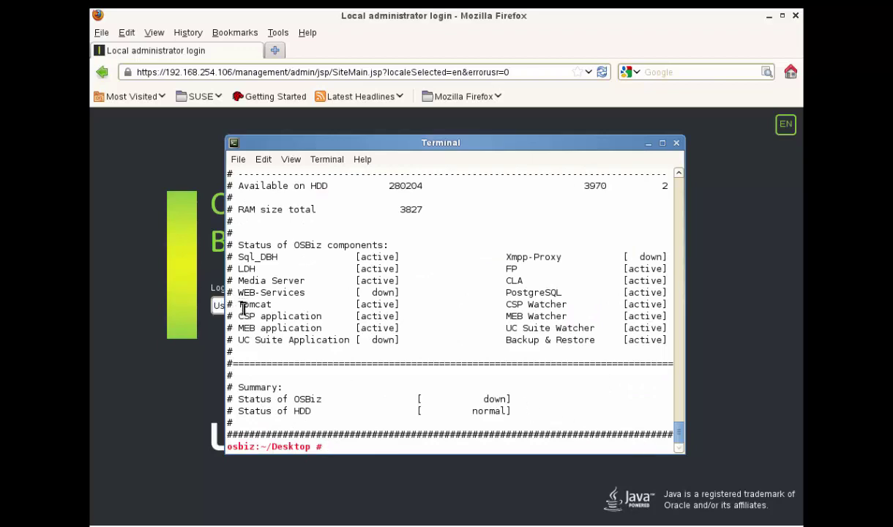
drag(244, 307, 406, 300)
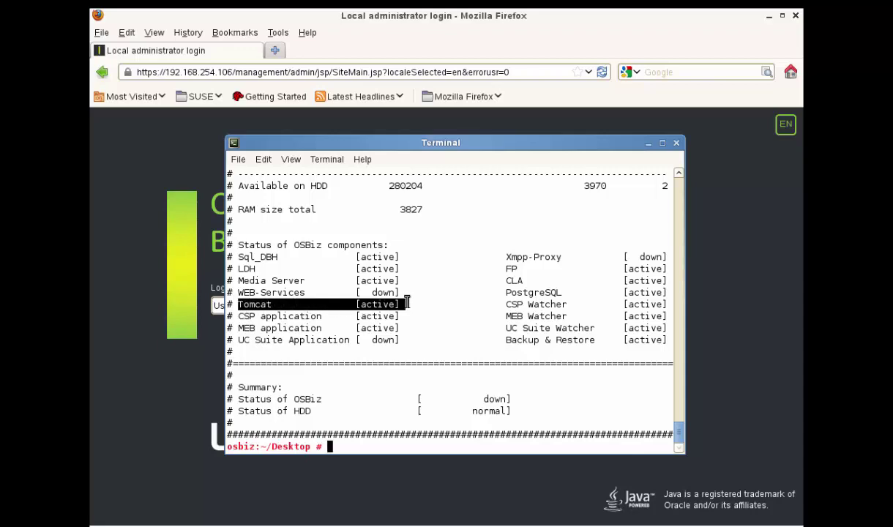
click(146, 167)
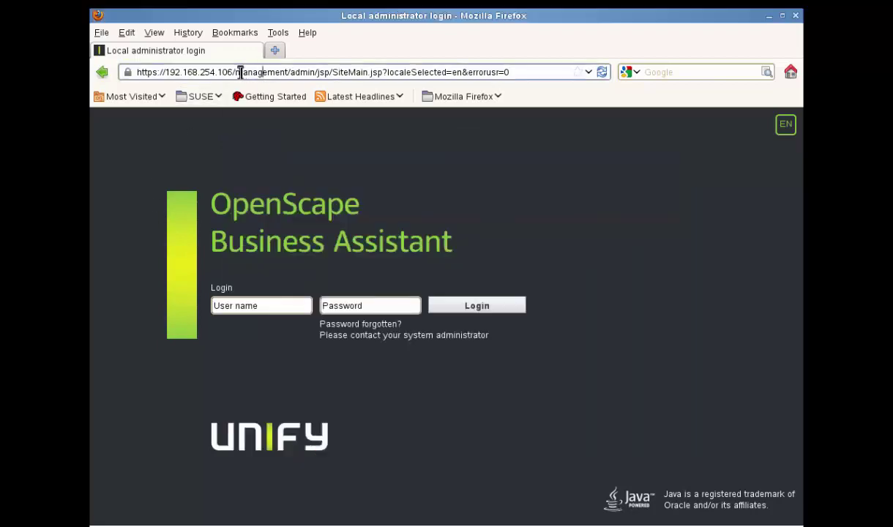
Trim the browser URL to the server's base address and reload it
drag(235, 72, 525, 73)
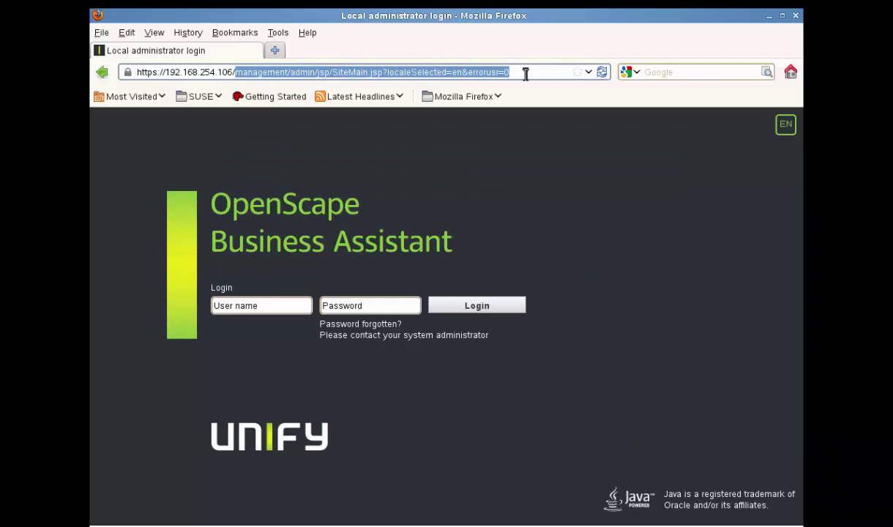
key(BackSpace)
key(BackSpace)
key(Return)
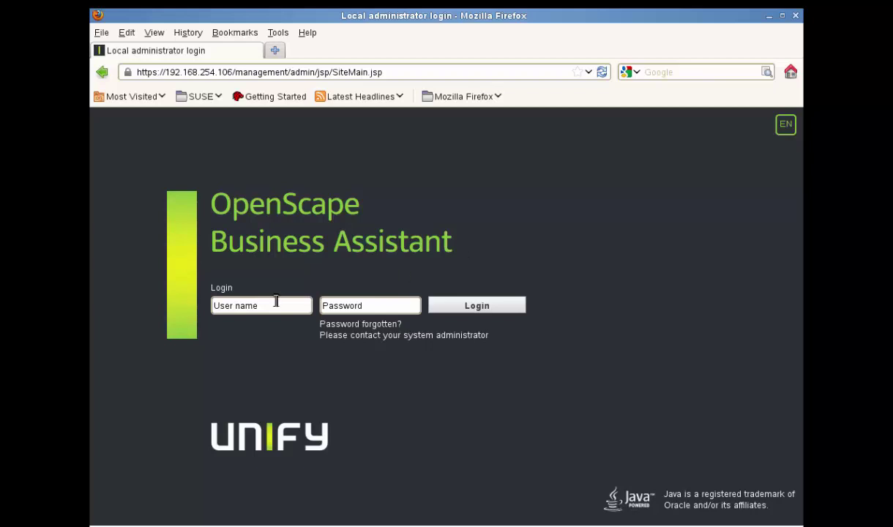
Log in with the saved administrator user name and password, declining to save the password
click(269, 306)
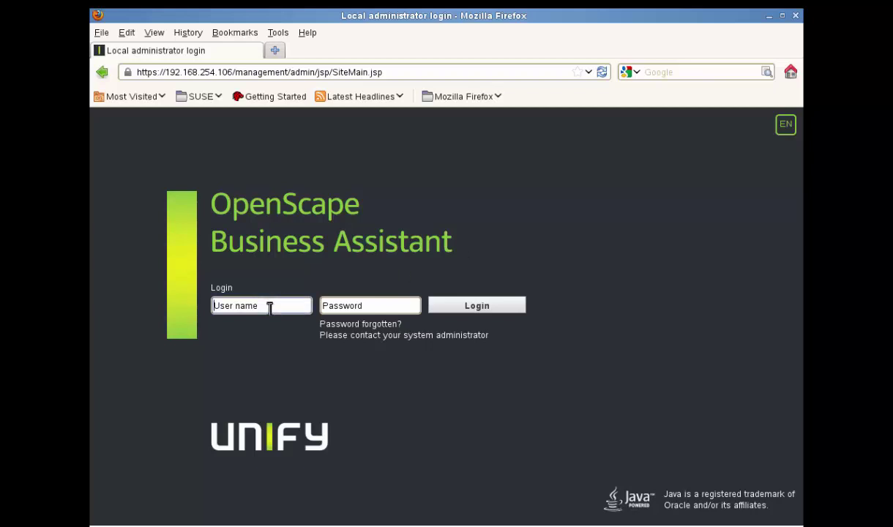
text(a)
click(270, 323)
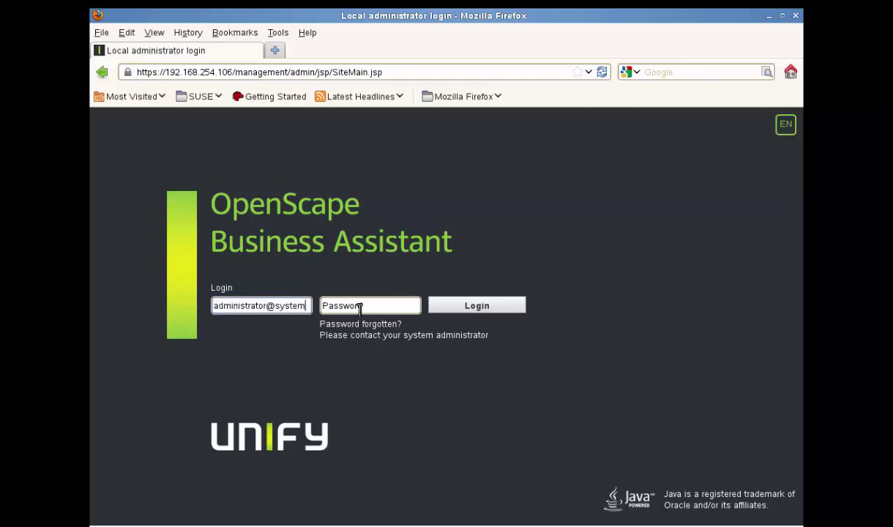
click(360, 307)
text(••••••••••)
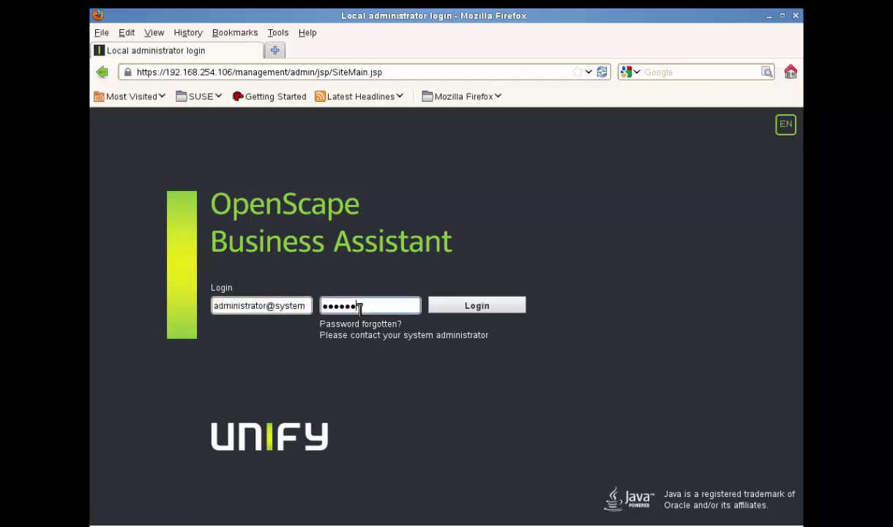
text(•••)
click(466, 308)
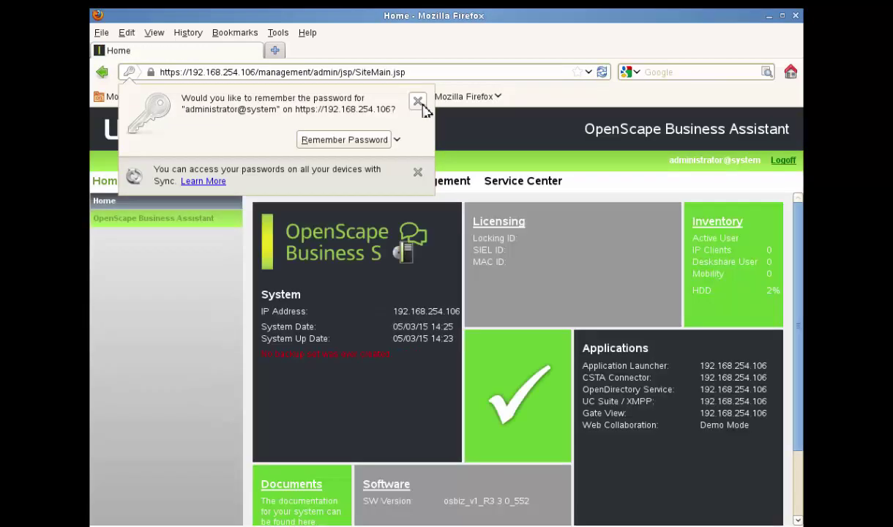
click(419, 102)
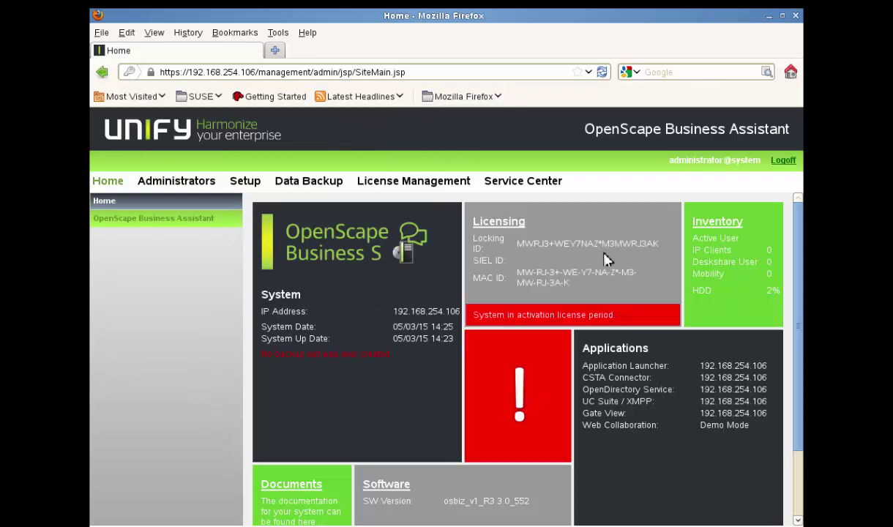
From the setup wizards, start the Basic Installation wizard
click(245, 184)
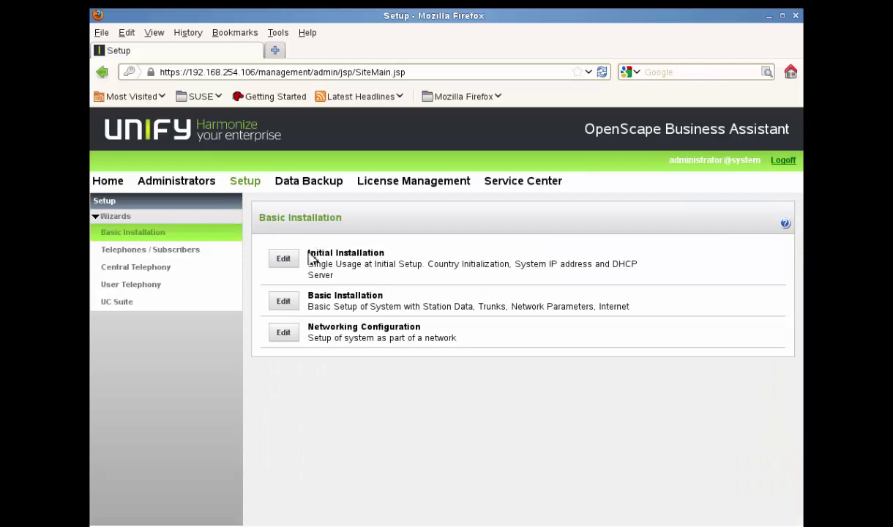
drag(304, 253, 399, 257)
click(436, 254)
drag(306, 294, 419, 299)
click(419, 299)
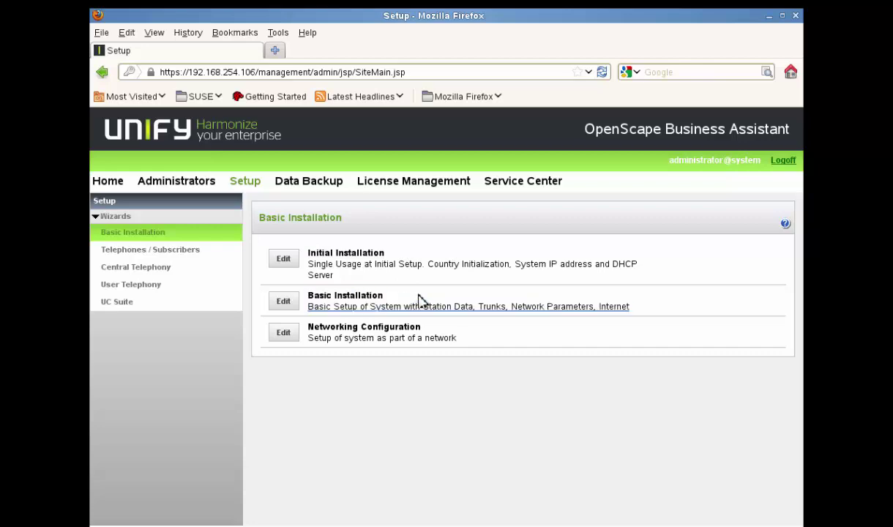
click(283, 301)
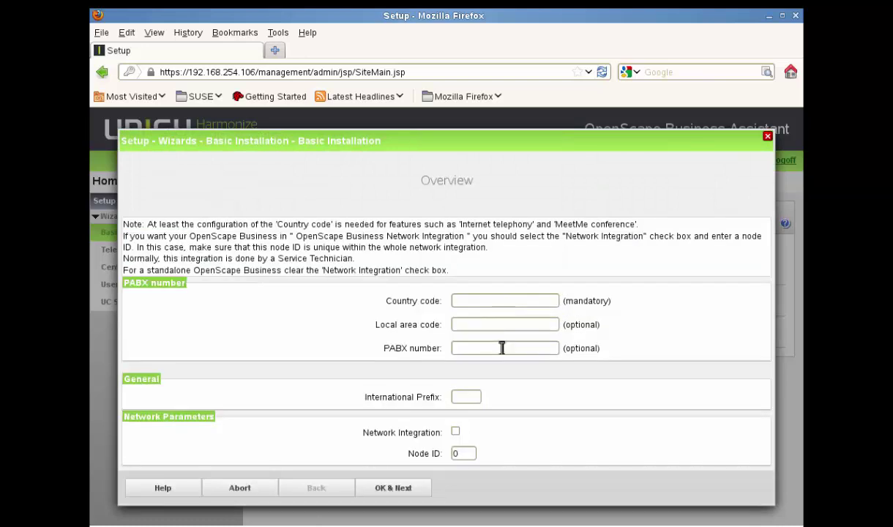
Enter country code 84 and international prefix 00, then save and continue
click(476, 456)
click(476, 301)
text(8)
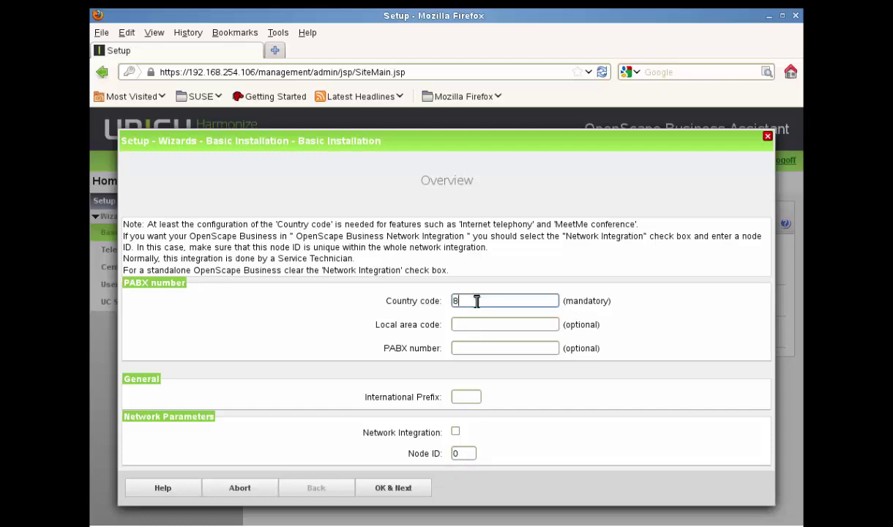
text(4)
click(466, 397)
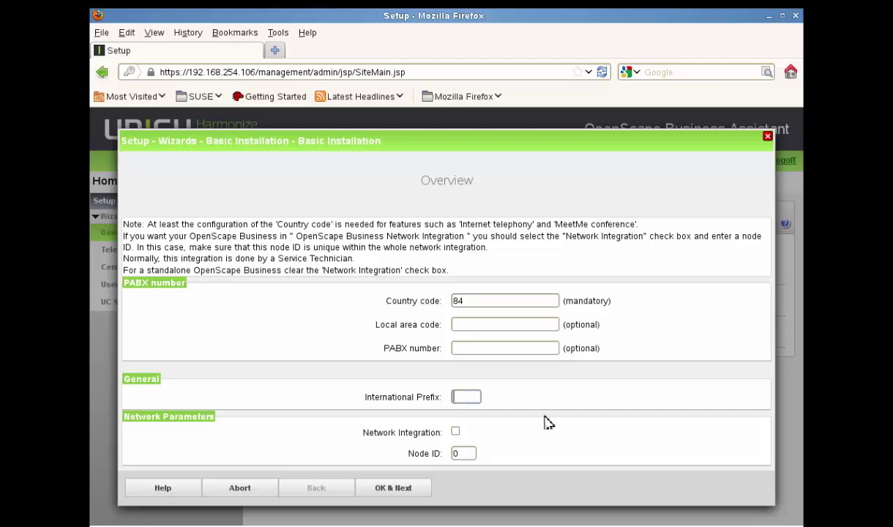
text(00)
click(409, 487)
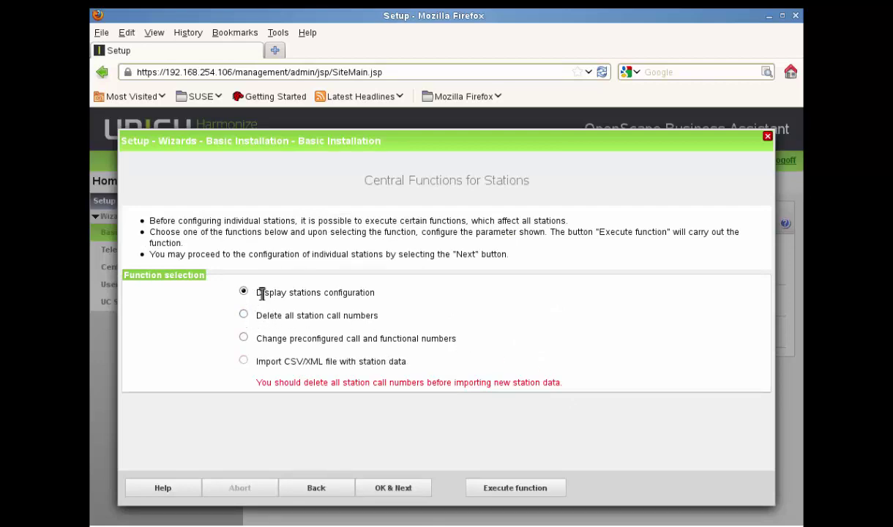
Review the central station functions, then advance past internet telephony and network pages to LAN Phones
drag(258, 293, 420, 298)
click(469, 299)
drag(256, 315, 442, 322)
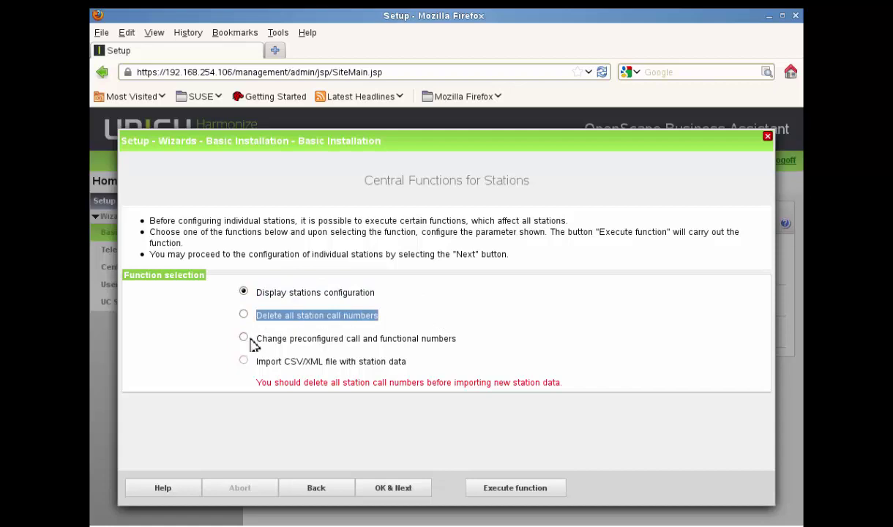
drag(258, 339, 472, 344)
click(470, 344)
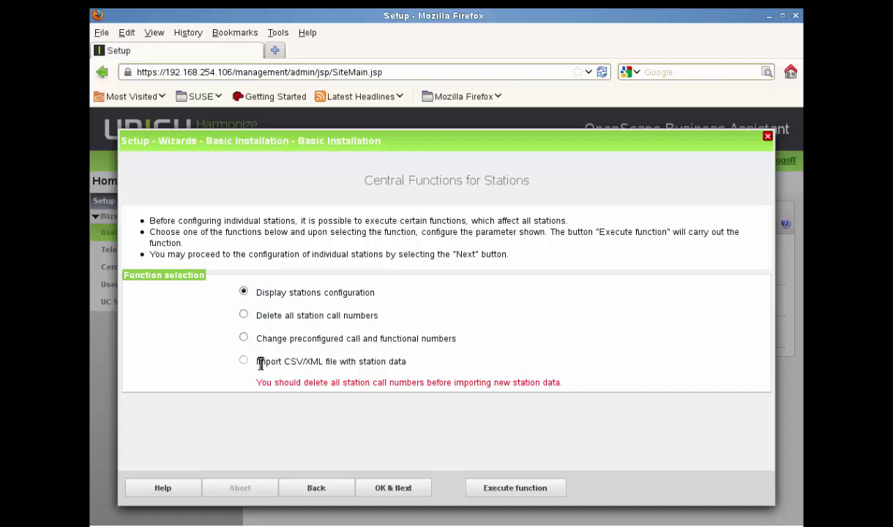
drag(257, 362, 461, 368)
click(462, 367)
click(407, 491)
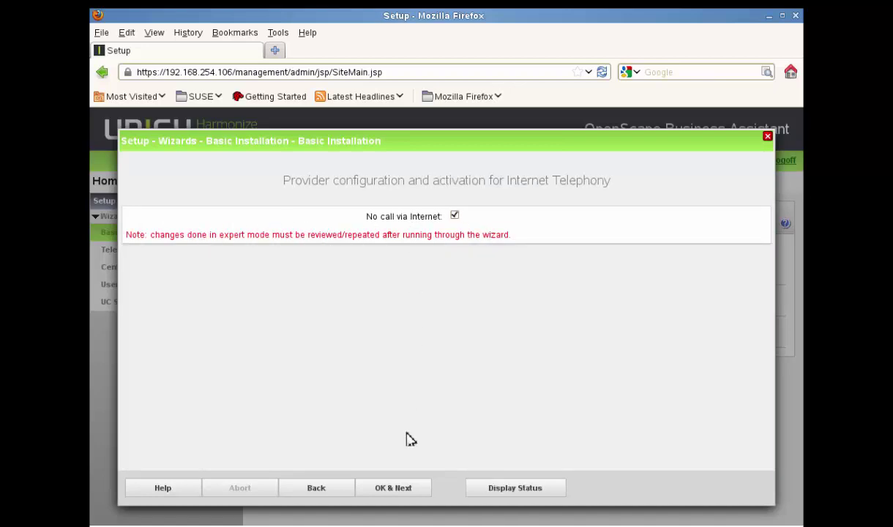
click(408, 489)
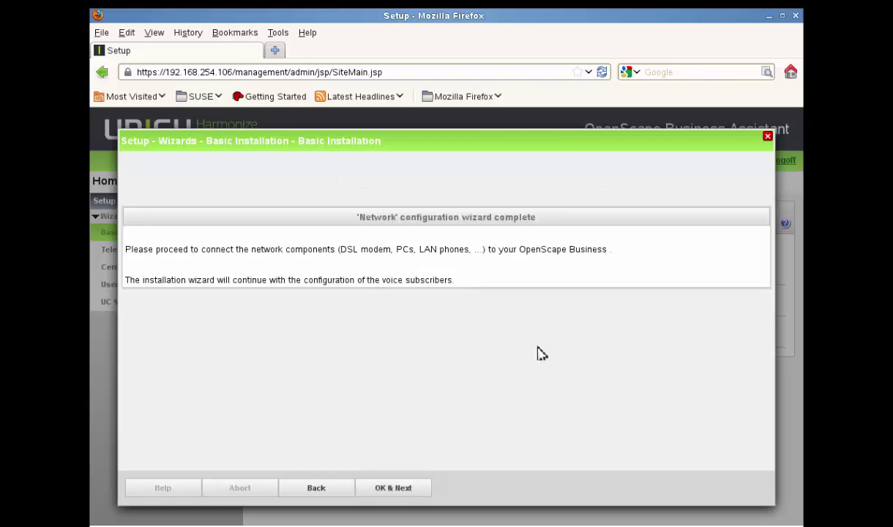
click(396, 486)
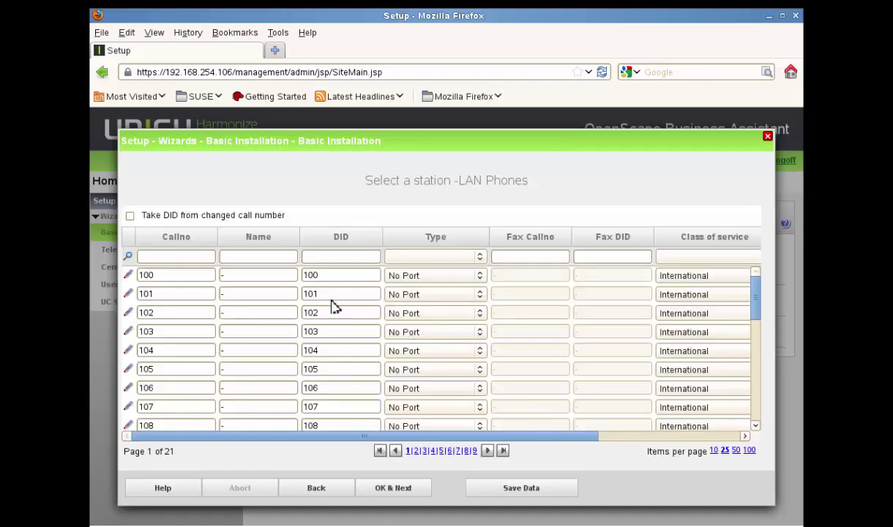
Pass the station lists and execute Automatic Configuration of Application Suite, adding 30 trunks to SIPQ-Interconnection 1
click(407, 489)
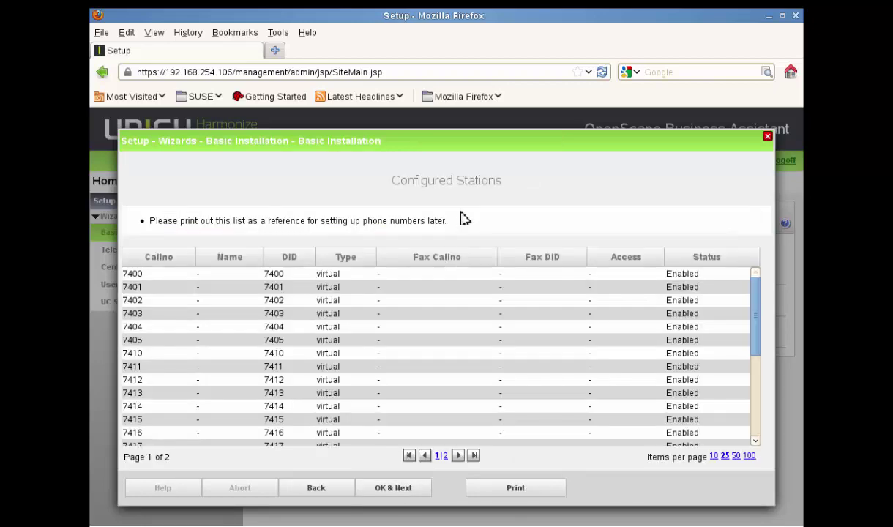
click(408, 488)
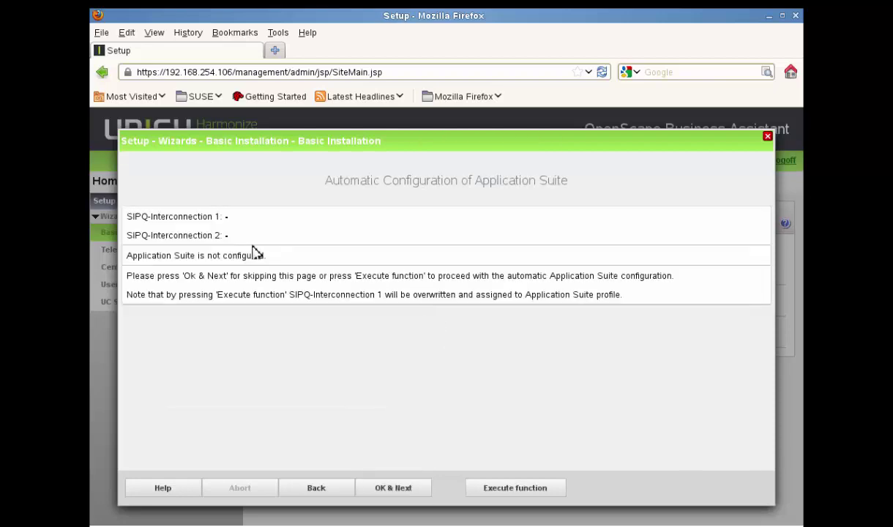
drag(132, 216, 246, 223)
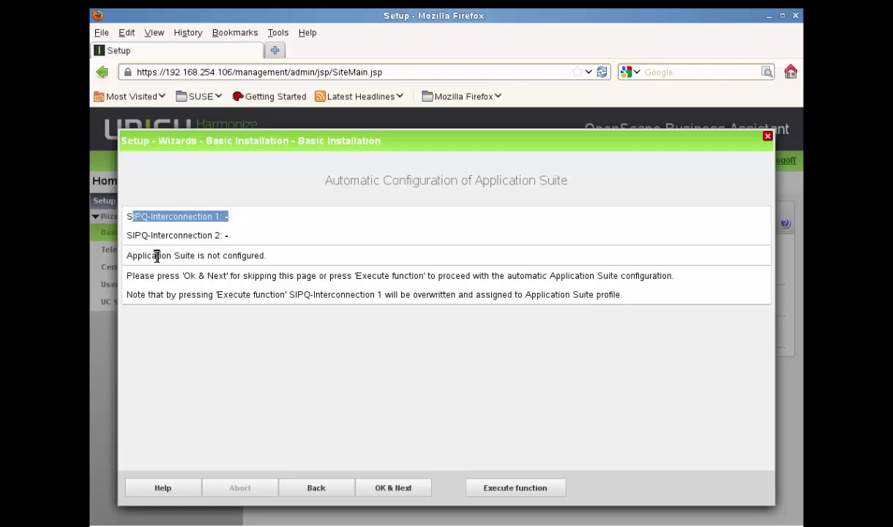
drag(126, 255, 277, 262)
click(361, 303)
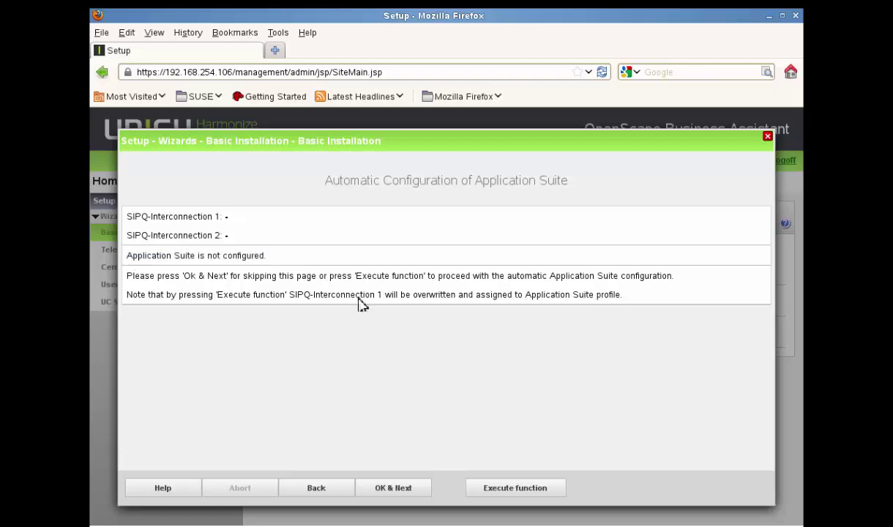
click(502, 483)
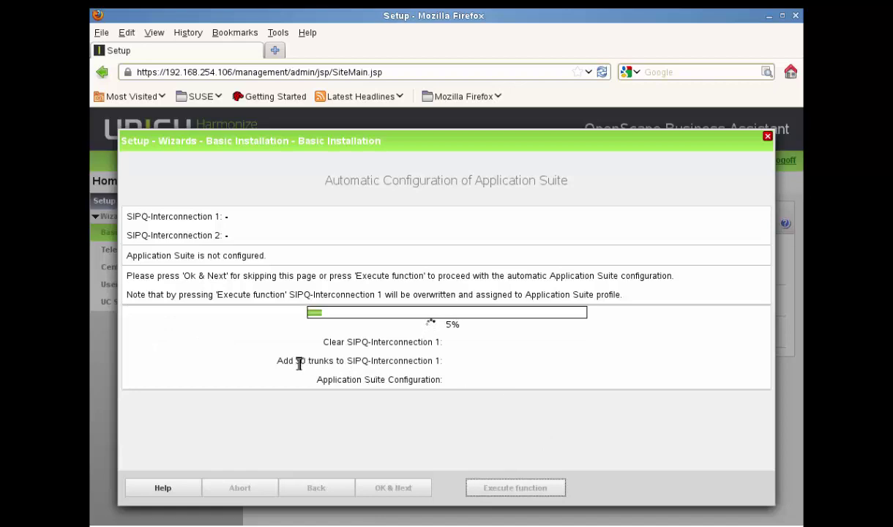
drag(277, 362, 445, 360)
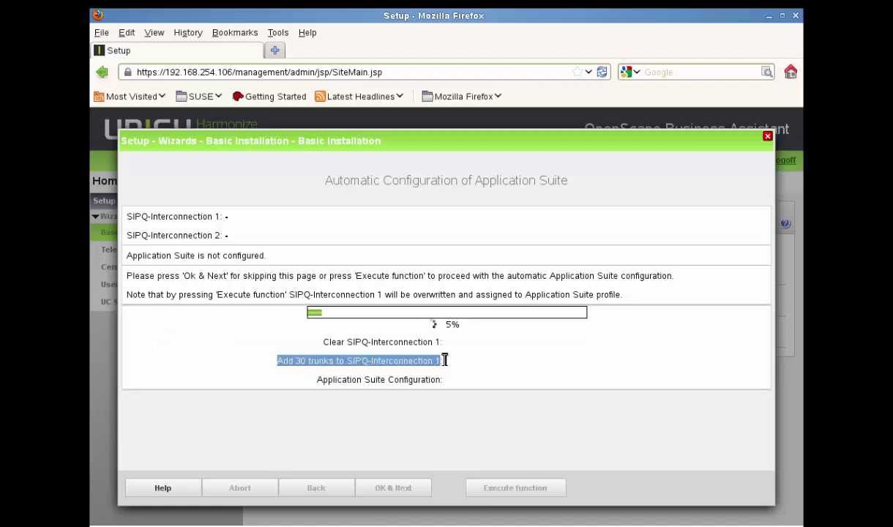
click(465, 432)
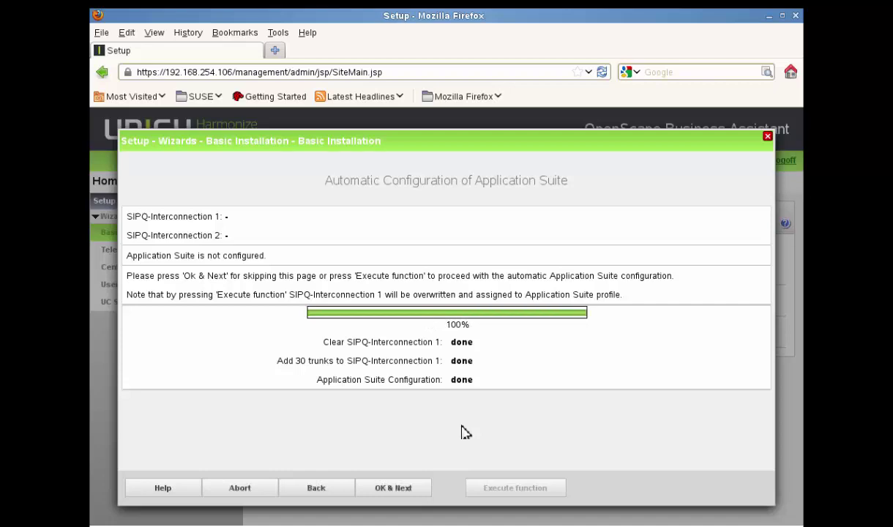
Accept MeetMe conference number 7430, skip e-mail forwarding, and finish the Basic Installation wizard
click(409, 493)
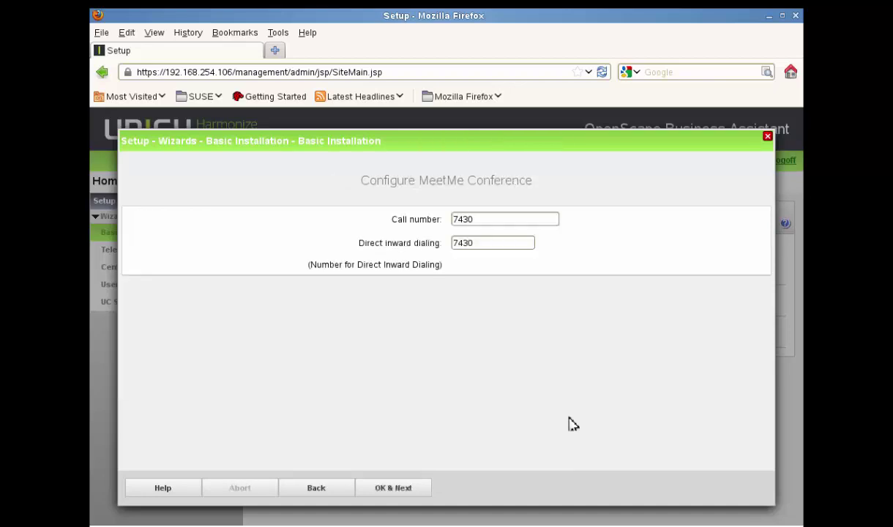
click(402, 489)
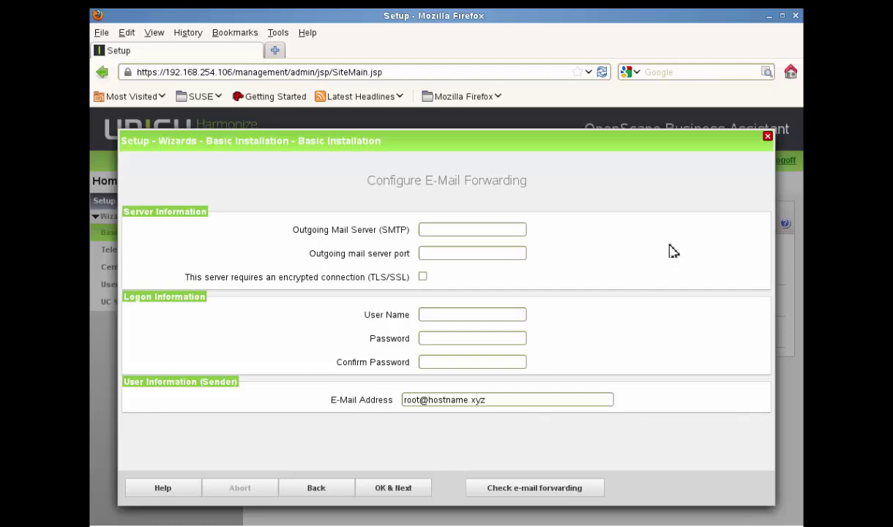
click(400, 493)
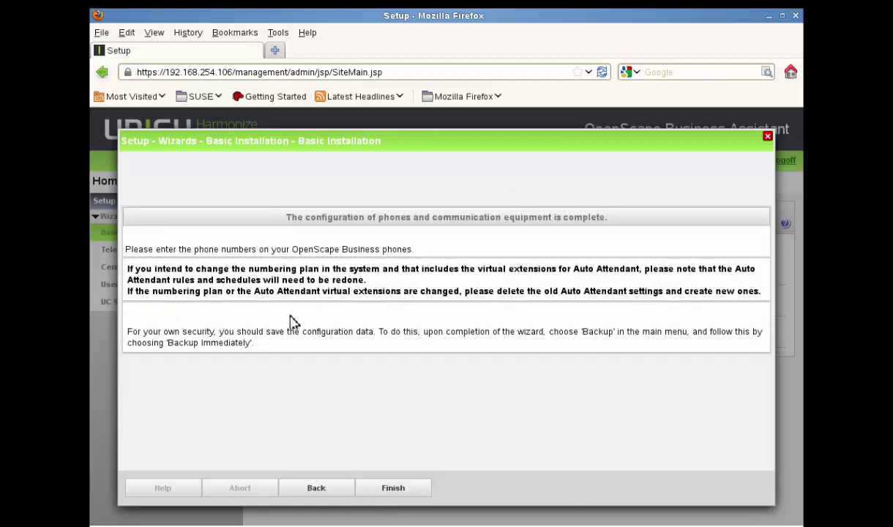
click(401, 489)
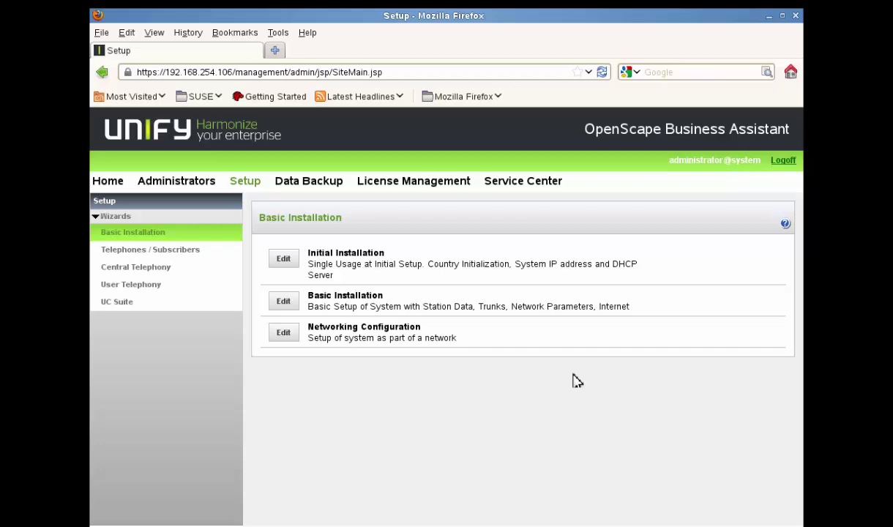
In the IP Telephones wizard, set station 100 to System Client and 101, 102 to SIP Client
click(150, 250)
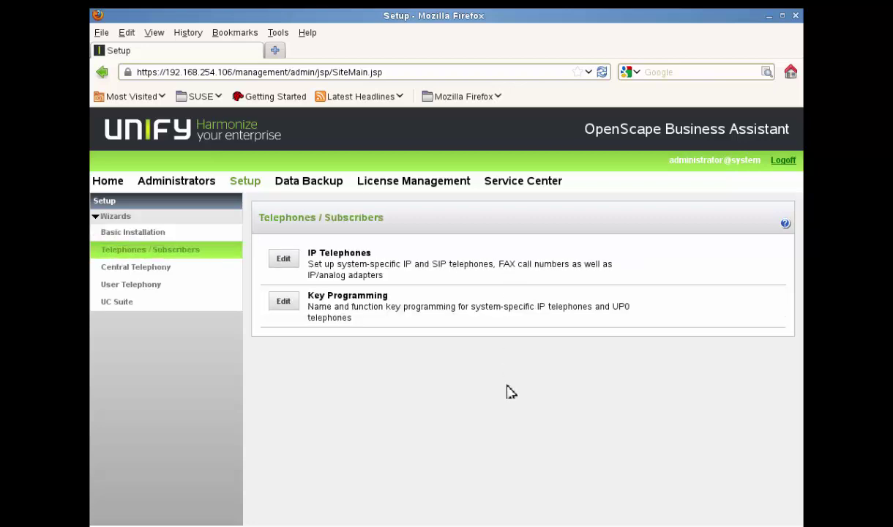
click(283, 261)
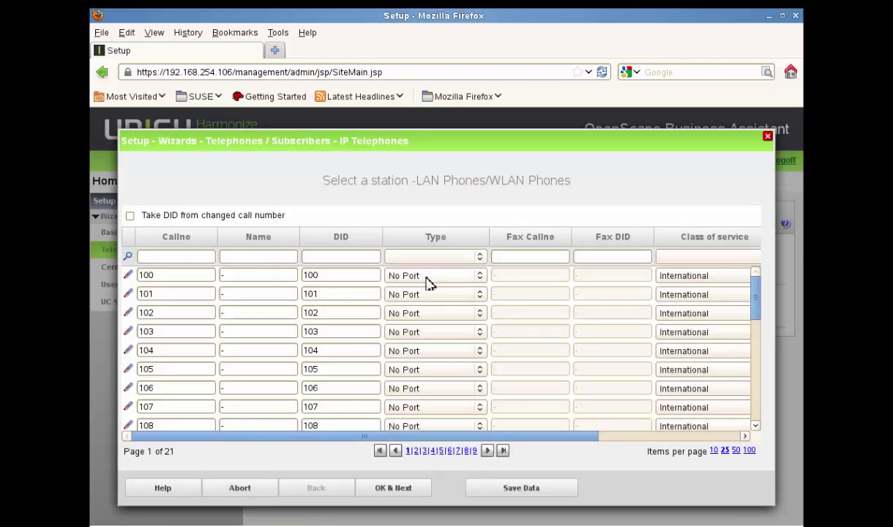
click(461, 278)
click(438, 301)
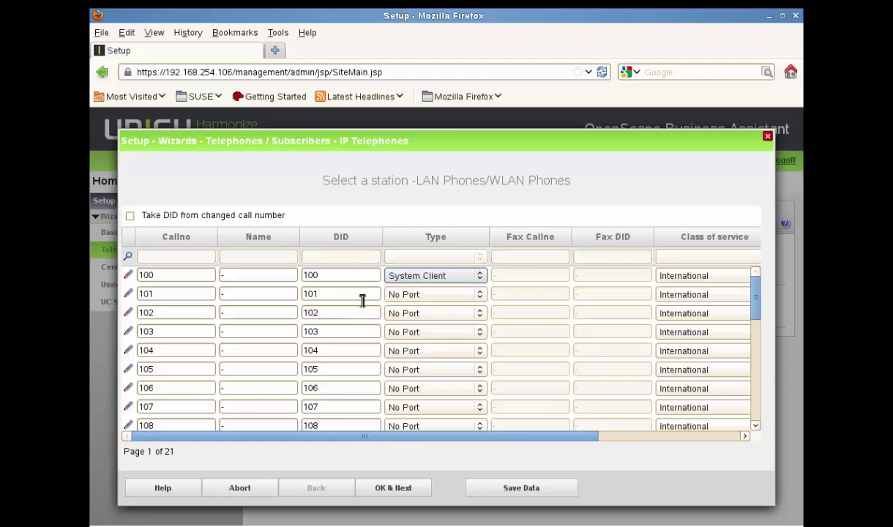
click(434, 296)
click(428, 333)
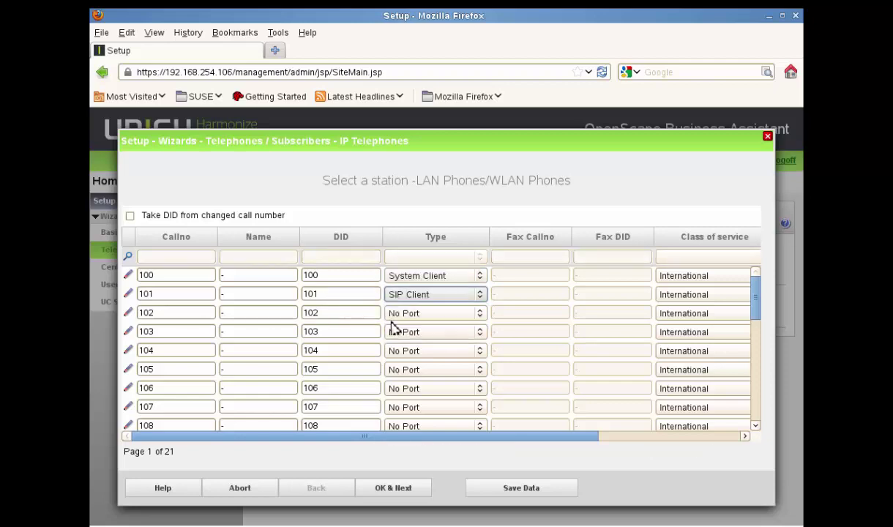
click(412, 316)
click(419, 350)
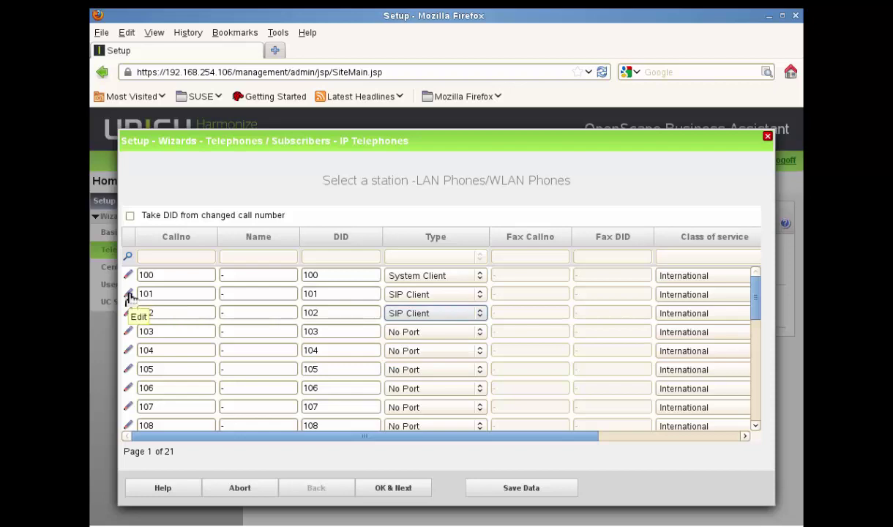
click(522, 487)
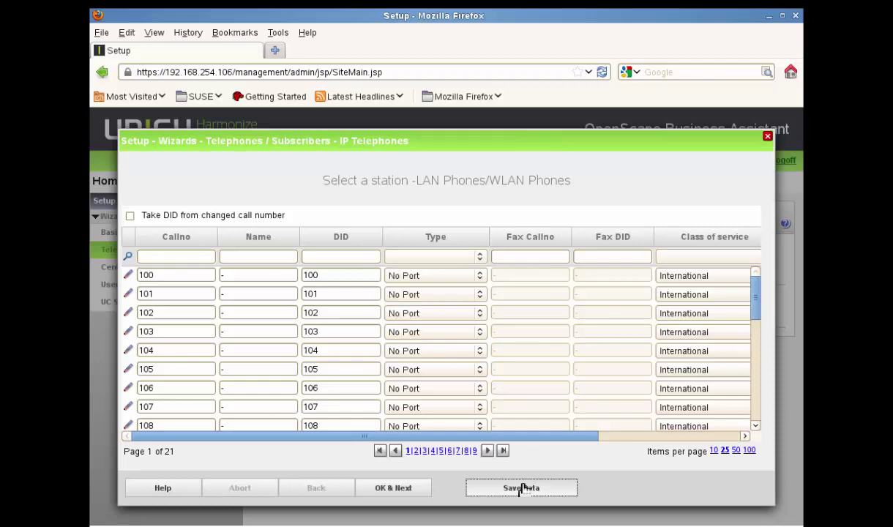
Set station types again: 100 System Client, 101 SIP Client, 102 Deskshare User, and finish the wizard
click(480, 277)
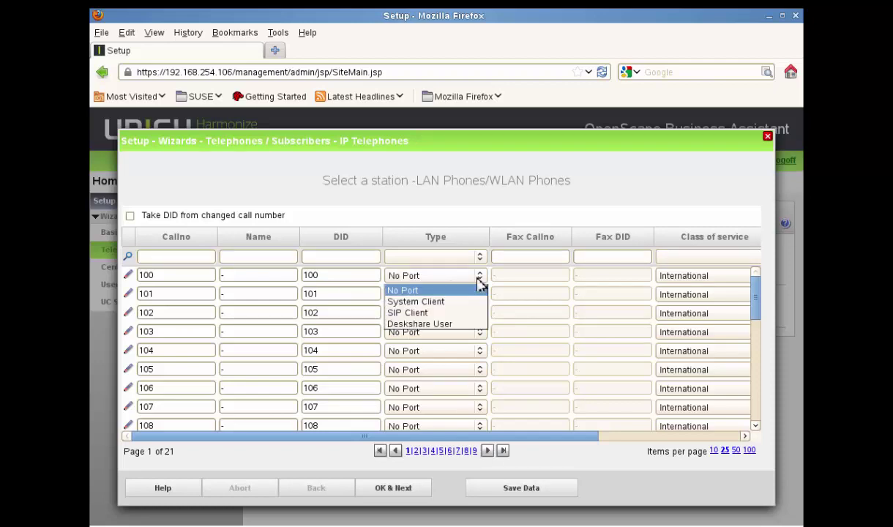
click(448, 301)
click(440, 296)
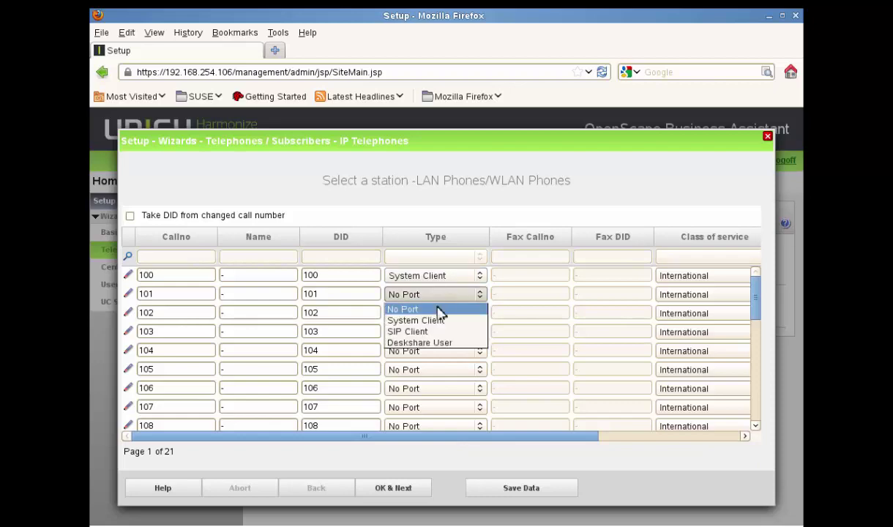
click(428, 331)
click(428, 314)
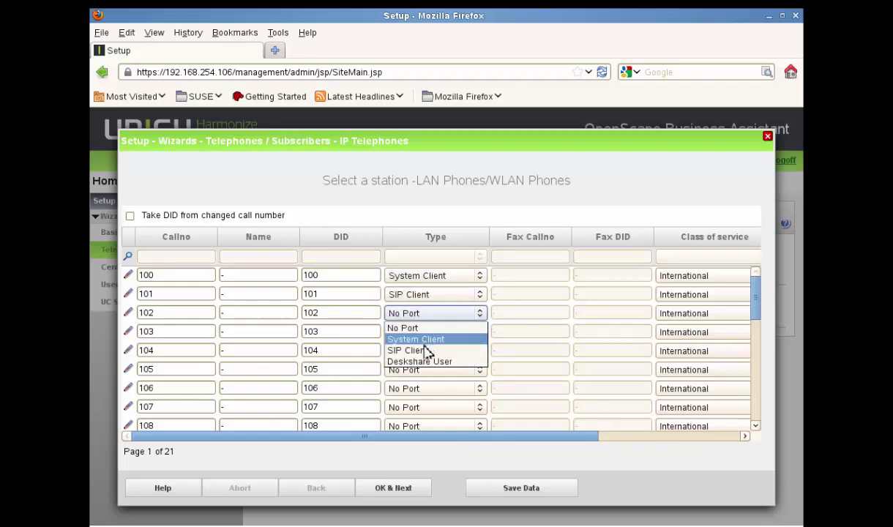
click(423, 362)
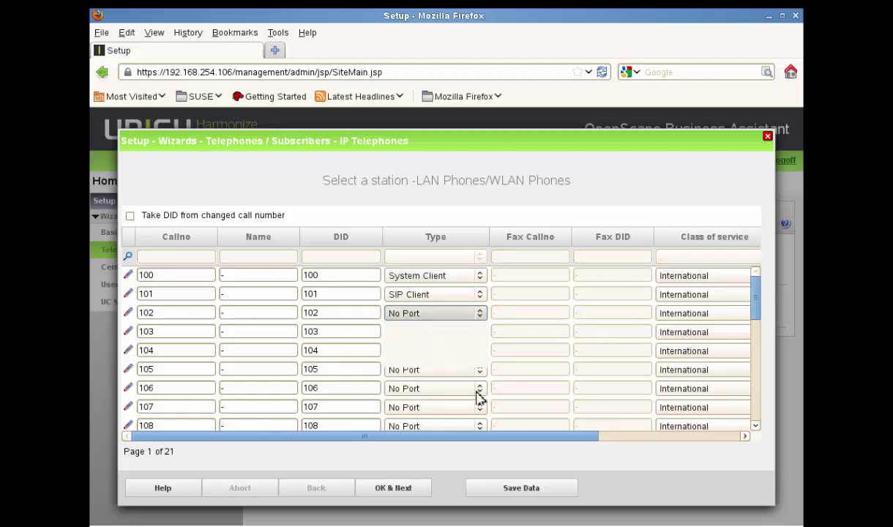
click(415, 490)
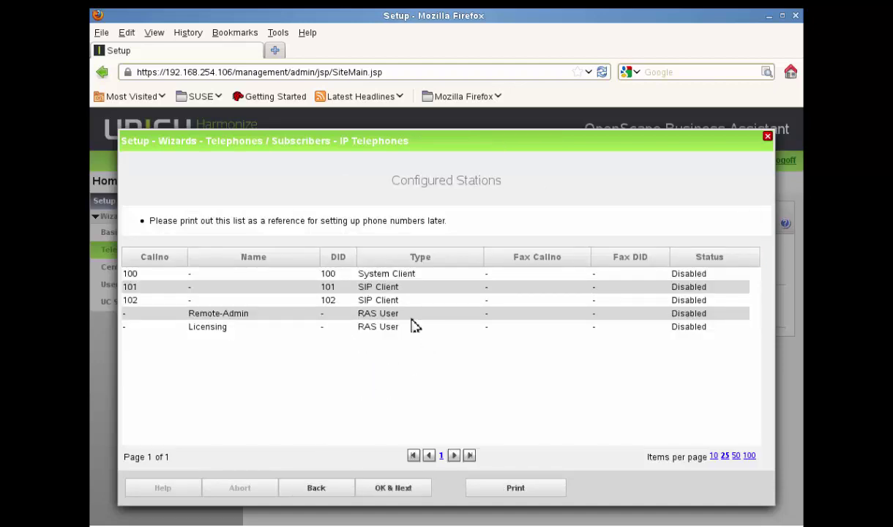
click(408, 490)
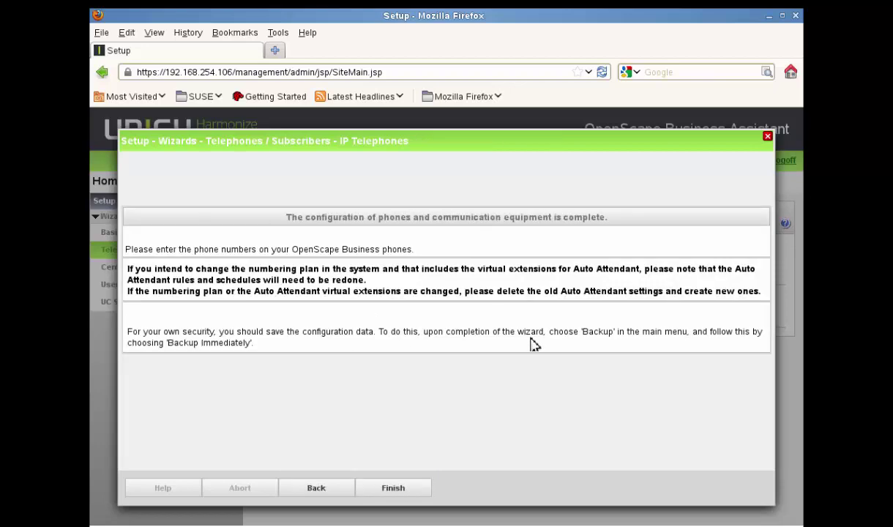
click(409, 489)
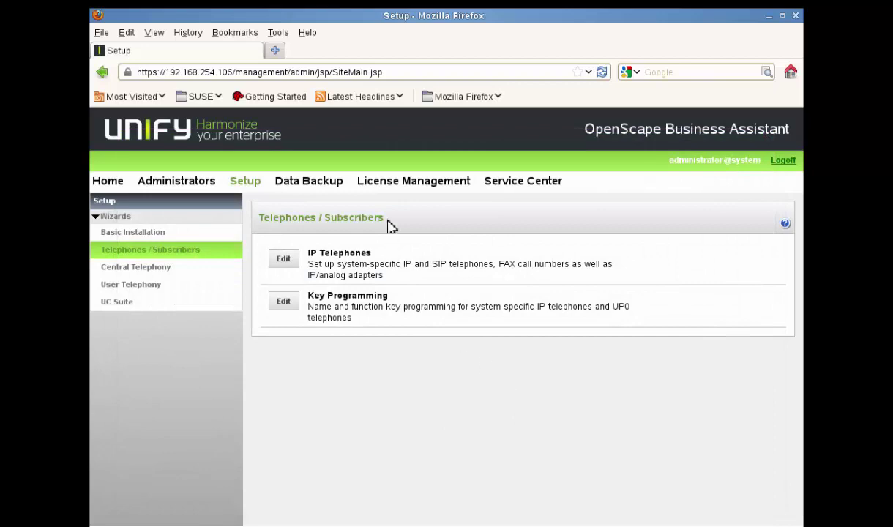
click(415, 182)
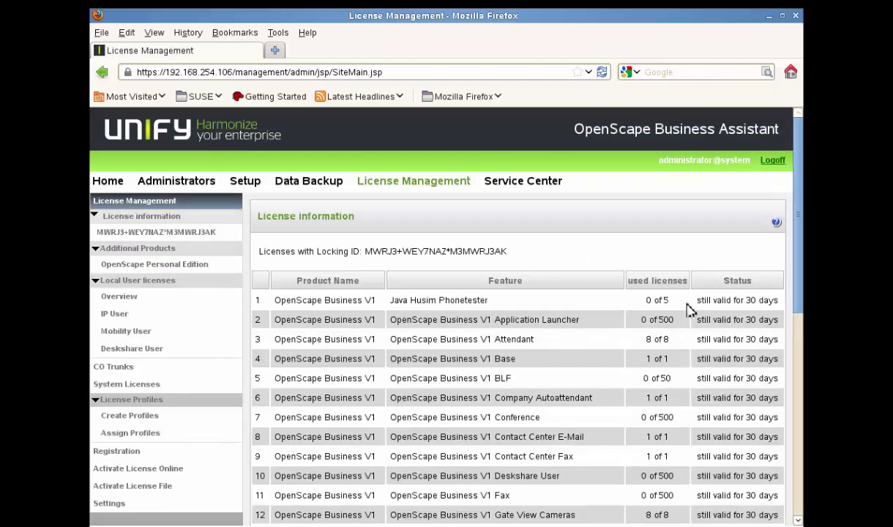
Assign IP User licences to stations 100 and 101, leaving 498 licences
drag(702, 302, 800, 515)
drag(800, 481, 788, 233)
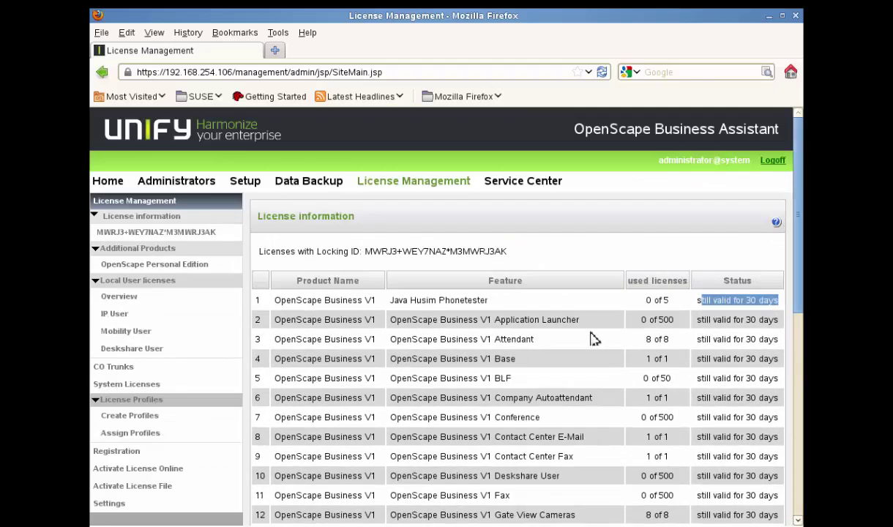
click(115, 314)
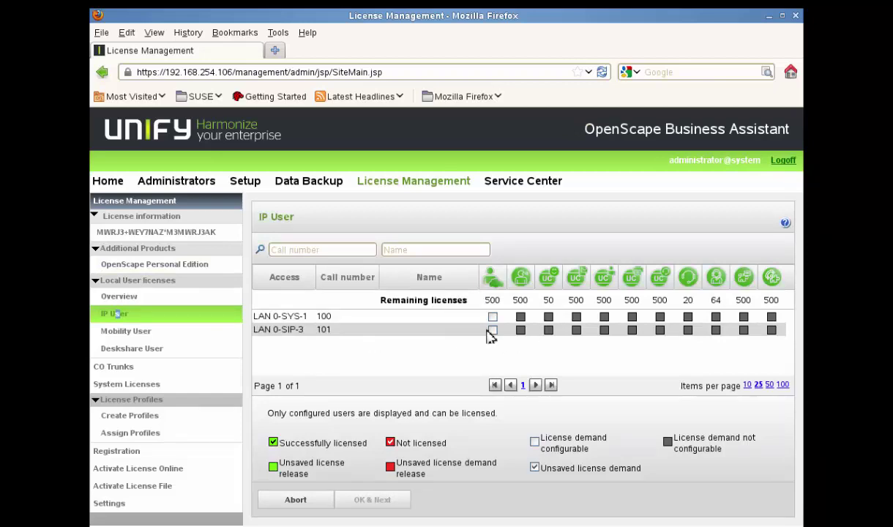
click(164, 349)
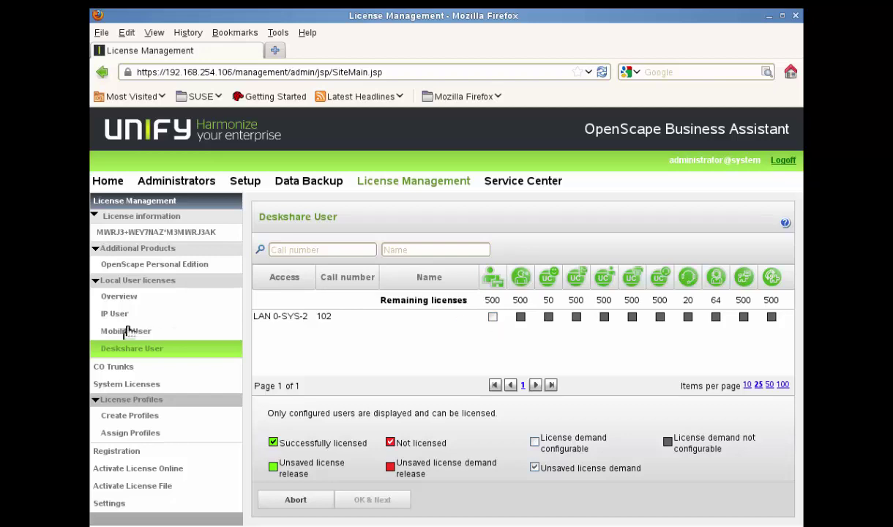
drag(118, 314, 130, 315)
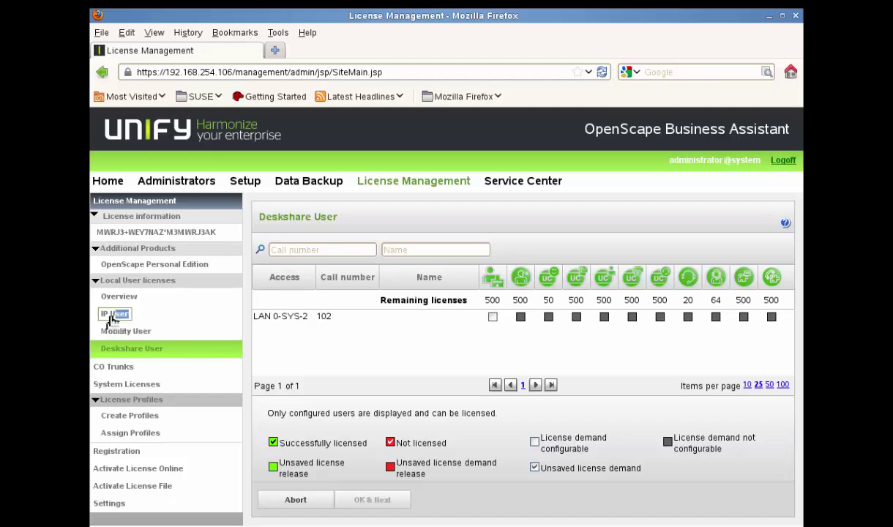
click(114, 314)
click(493, 316)
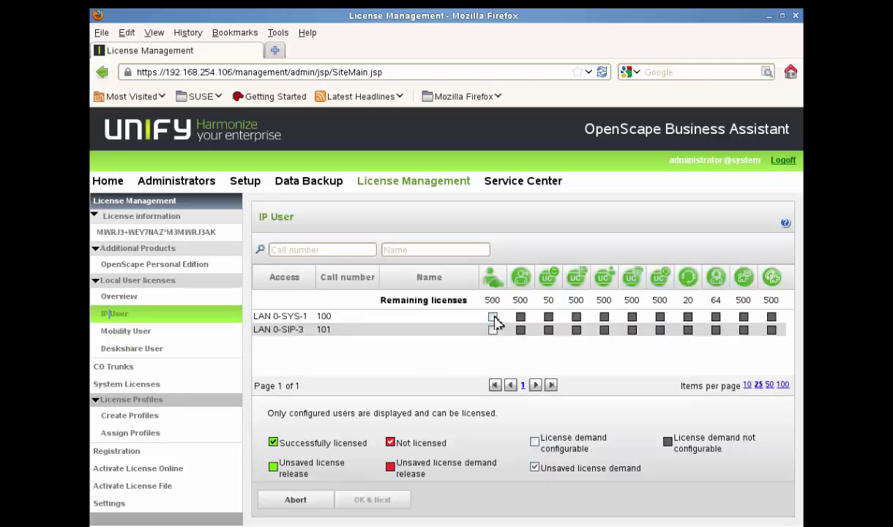
click(493, 329)
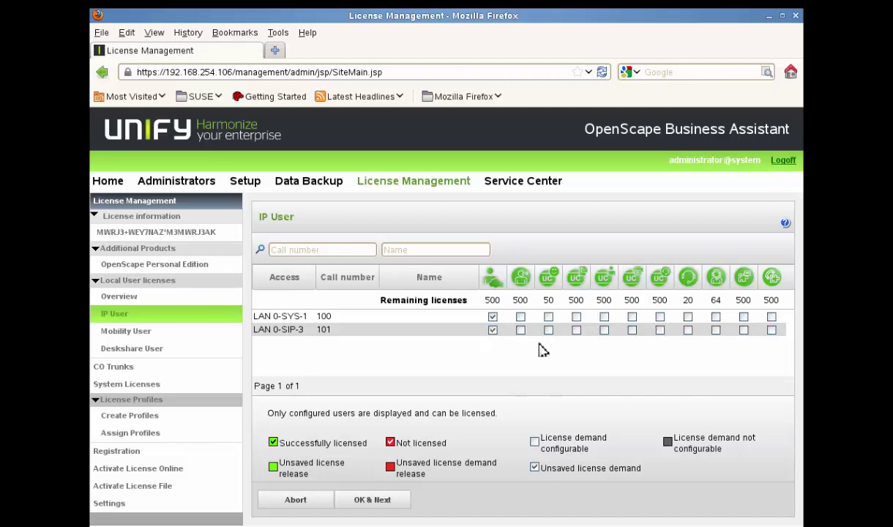
click(395, 503)
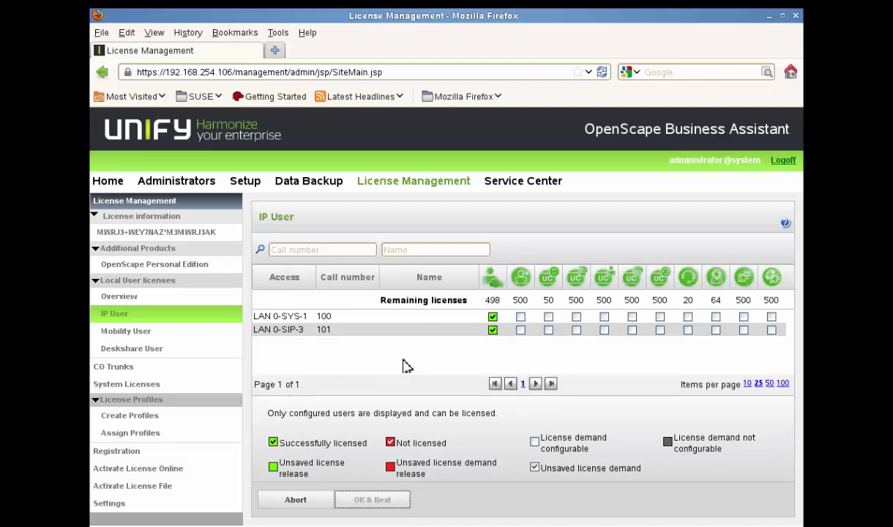
click(245, 182)
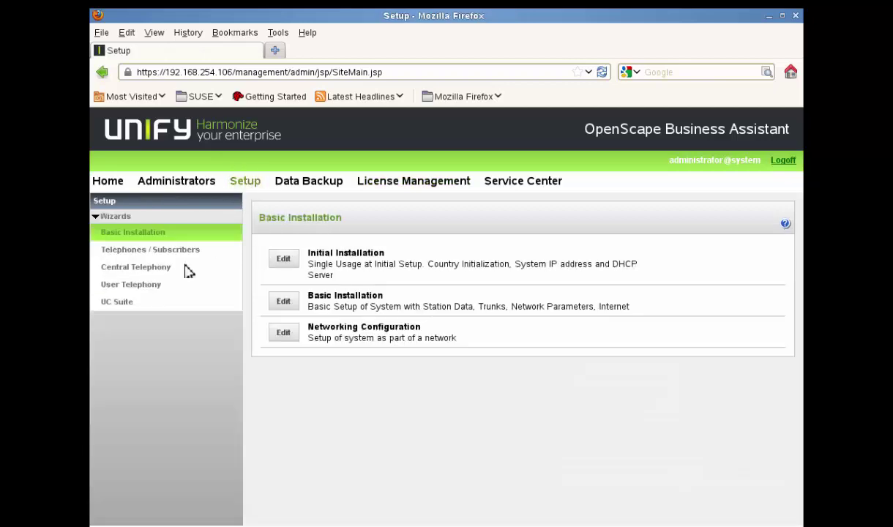
Change station 102's type to SIP Client in the IP Telephones wizard and finish it
click(149, 251)
click(285, 258)
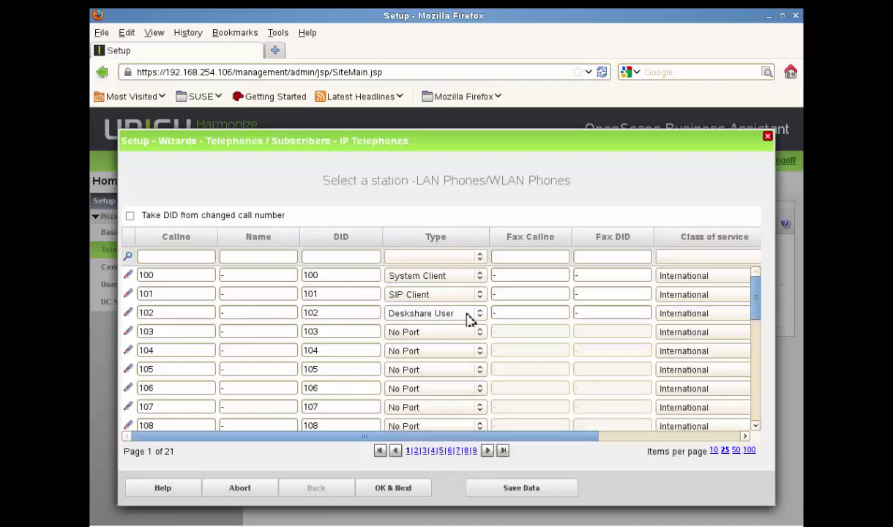
click(466, 314)
click(429, 350)
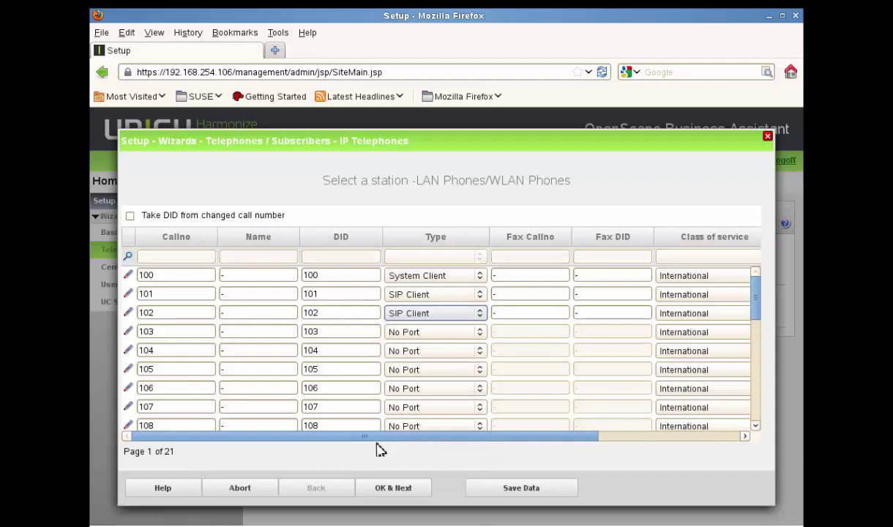
click(410, 489)
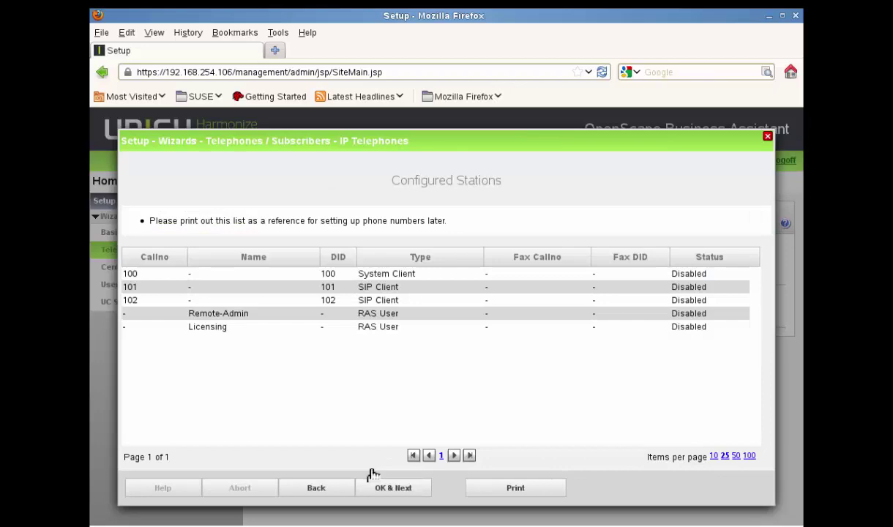
click(399, 492)
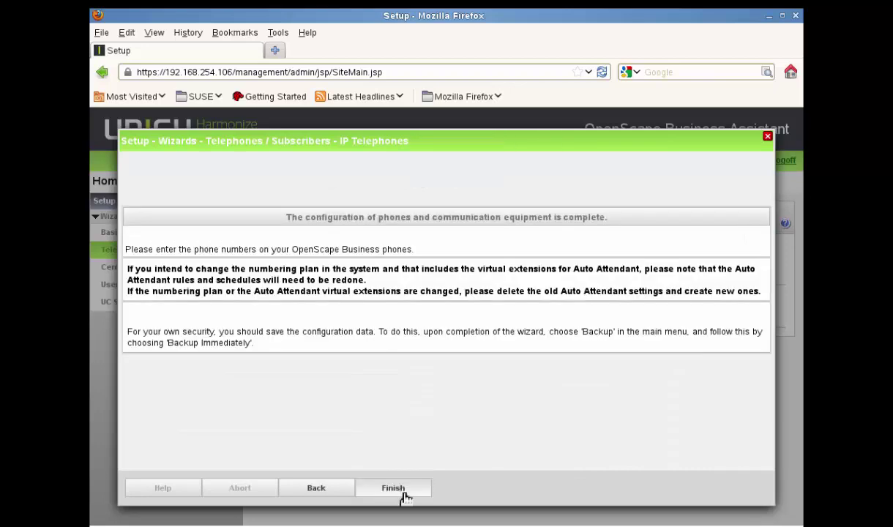
click(403, 494)
click(428, 183)
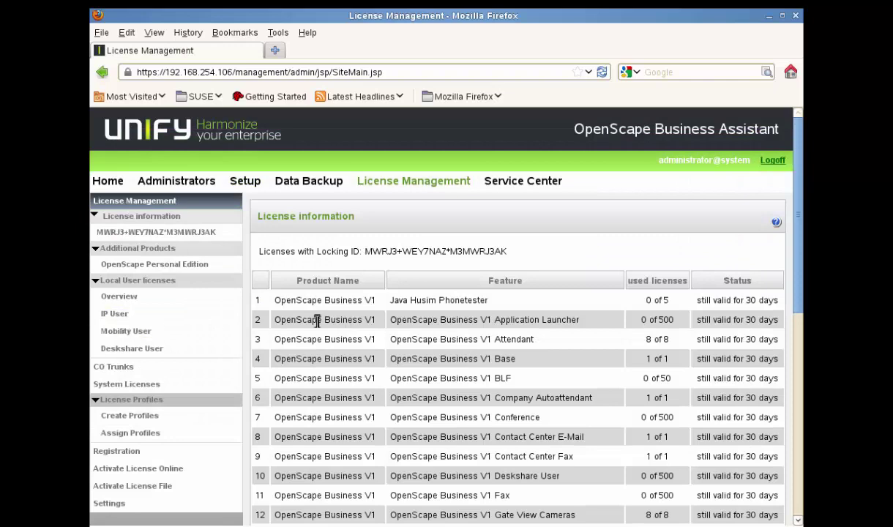
Assign an IP User licence to station 102 (LAN 0-SIP-4), leaving 497 licences
click(115, 313)
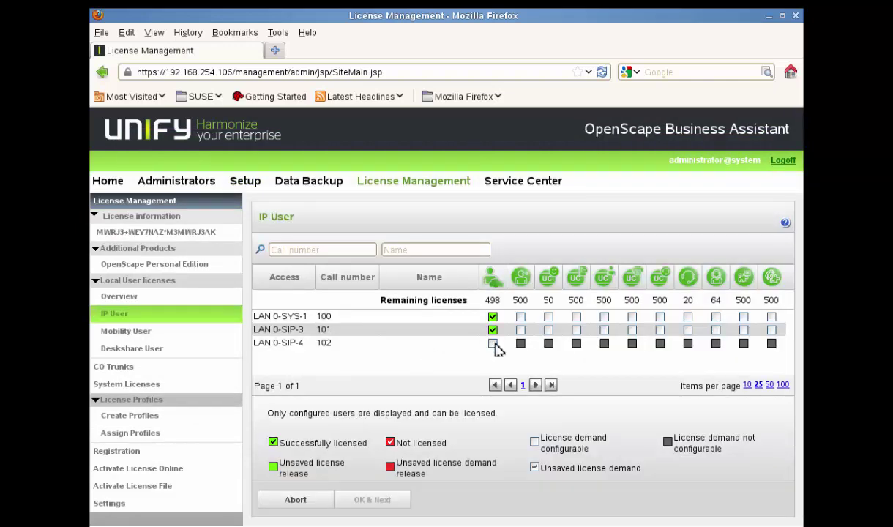
click(493, 344)
click(395, 501)
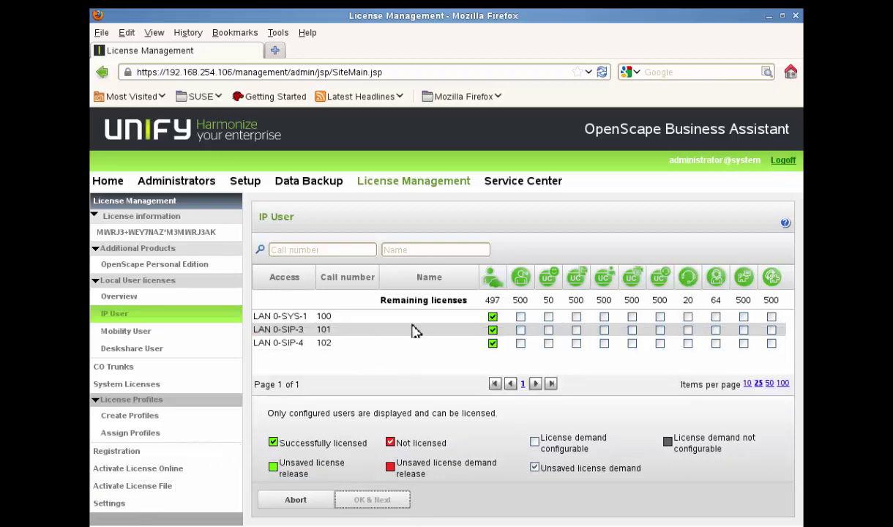
click(522, 182)
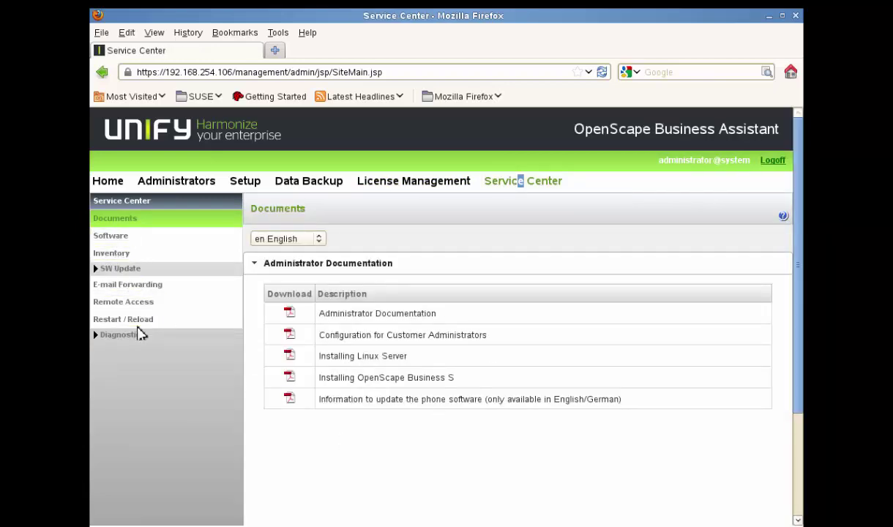
Restart the UC Application from Restart / Reload and confirm the restart with OK
click(113, 319)
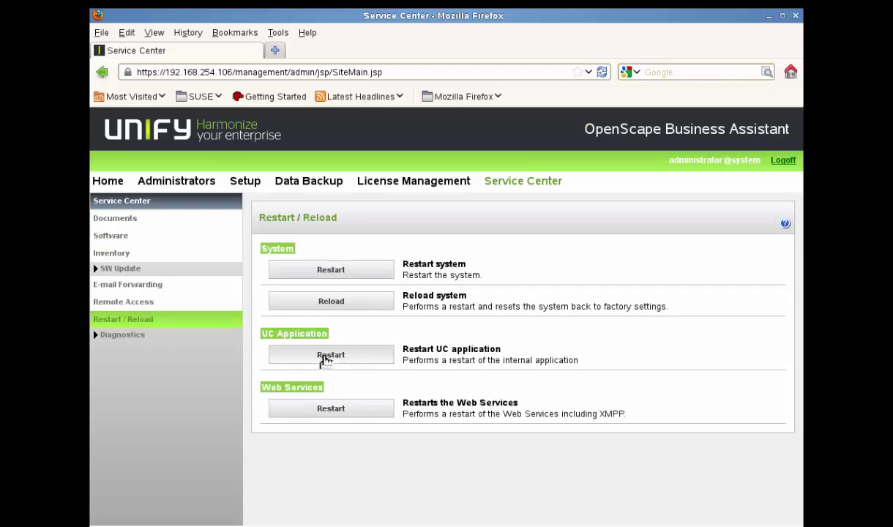
click(327, 358)
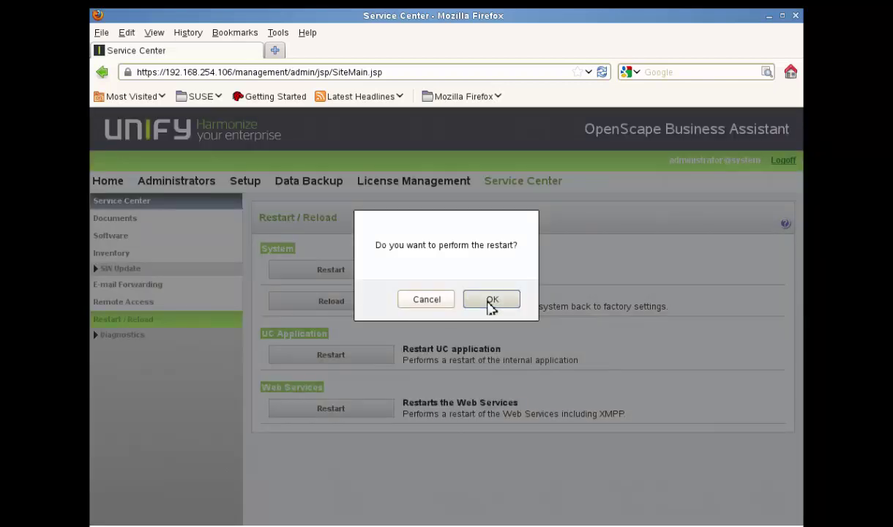
click(490, 302)
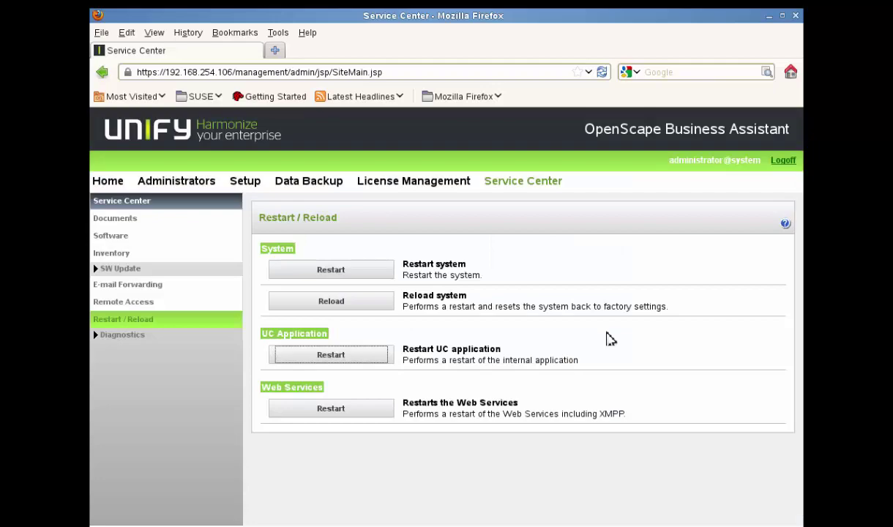
key(alt+Tab)
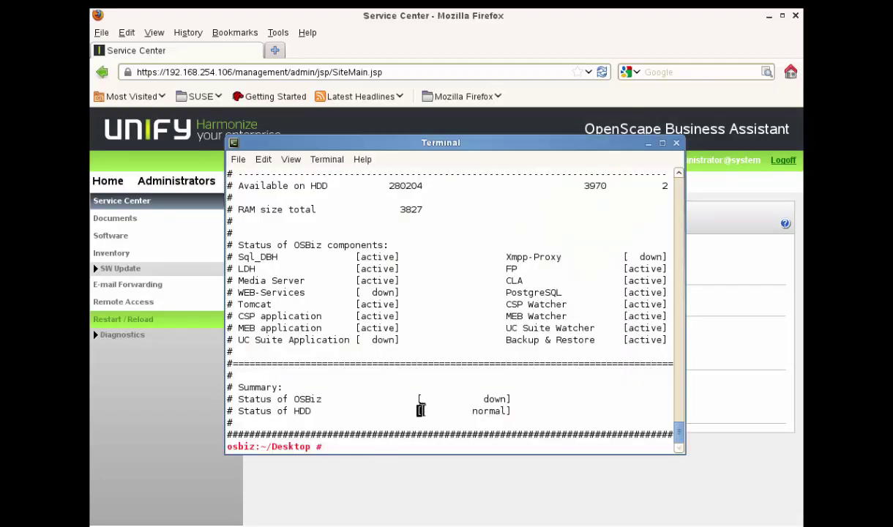
Rerun the OSBiz status check six times from command history to watch component states
key(Up)
key(Return)
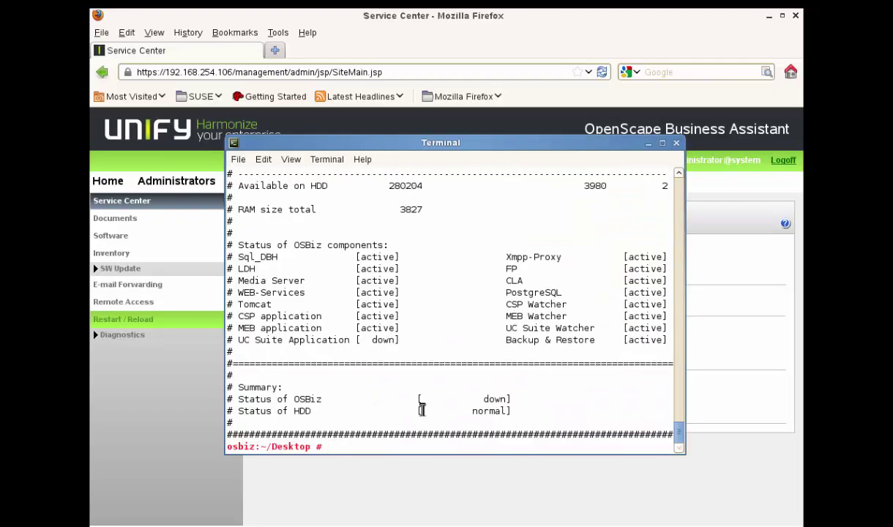
key(Up)
key(Return)
key(Up)
key(Return)
key(Up)
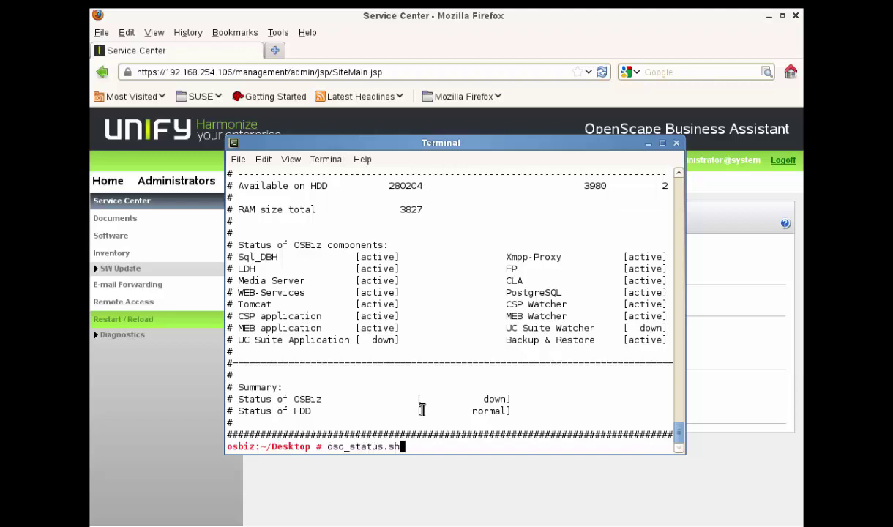
key(Return)
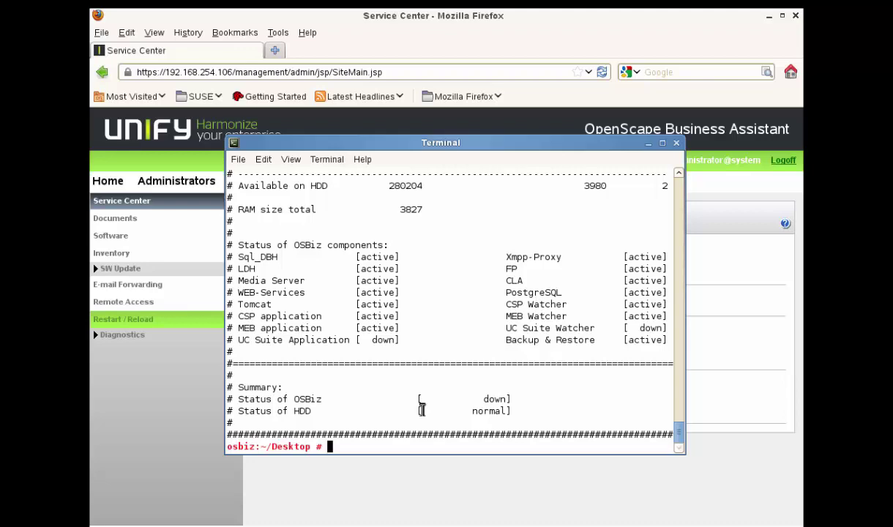
key(Up)
key(Return)
key(Up)
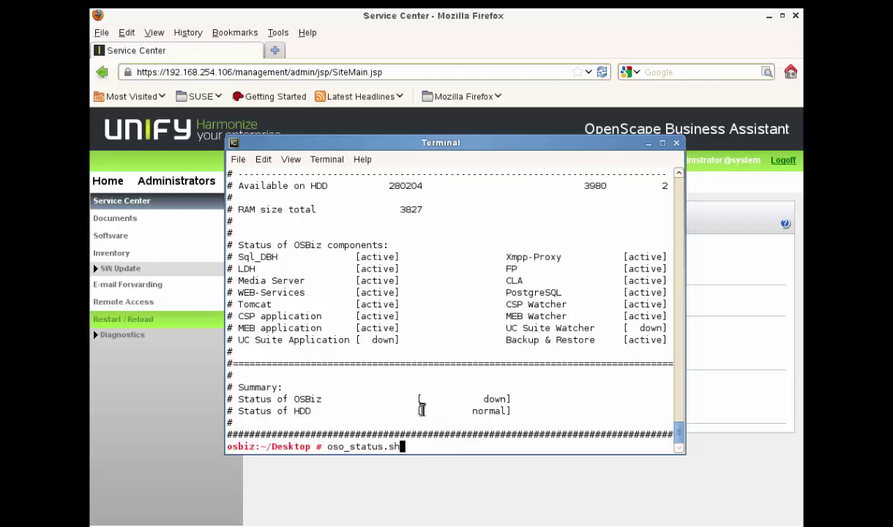
key(Return)
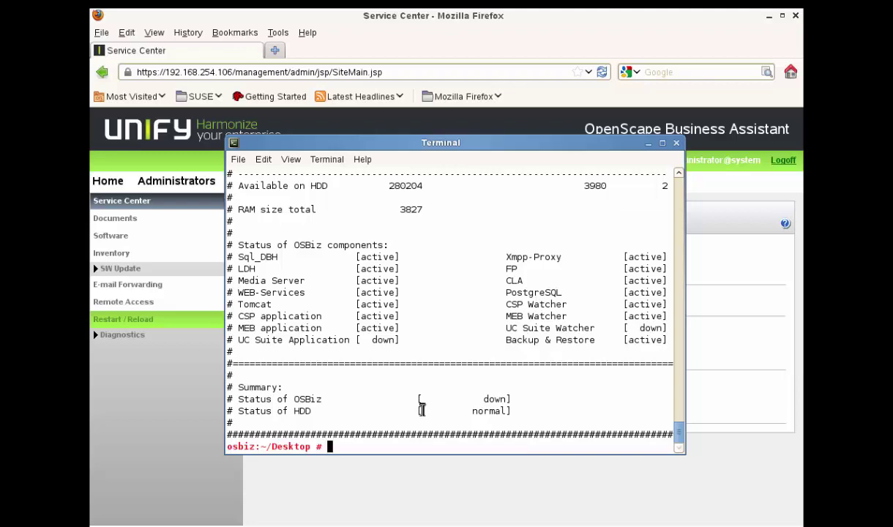
Run oso_status.sh repeatedly until Xmpp-Proxy, WEB-Services and UC Suite Application report down
text(oso_status.sh)
key(Return)
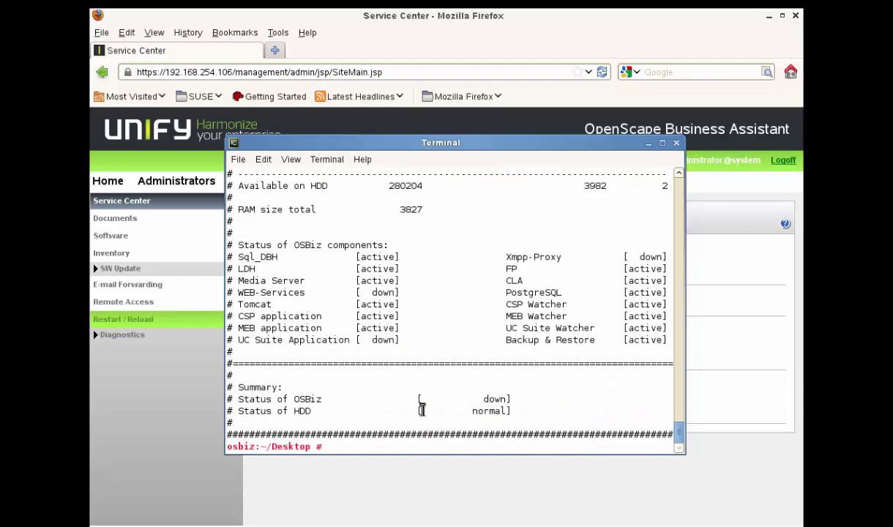
key(Up)
key(Return)
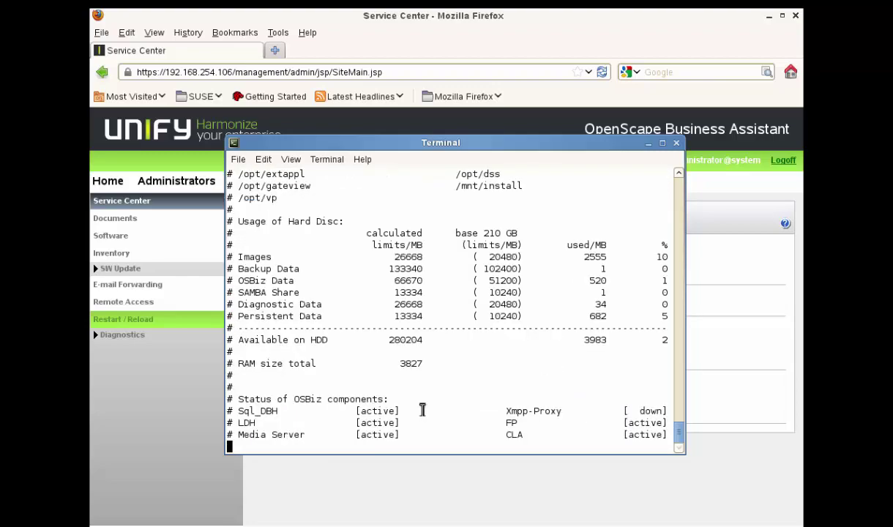
key(Up)
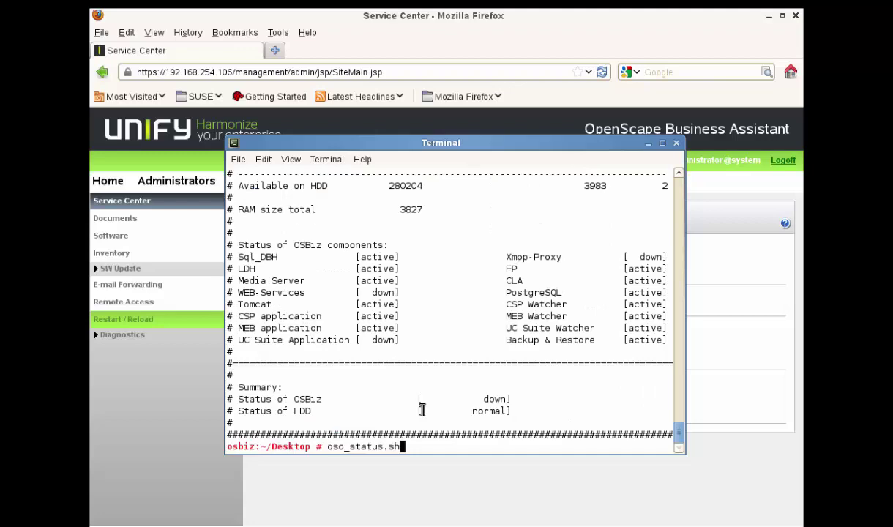
key(Return)
text(oso_status.sh)
key(Return)
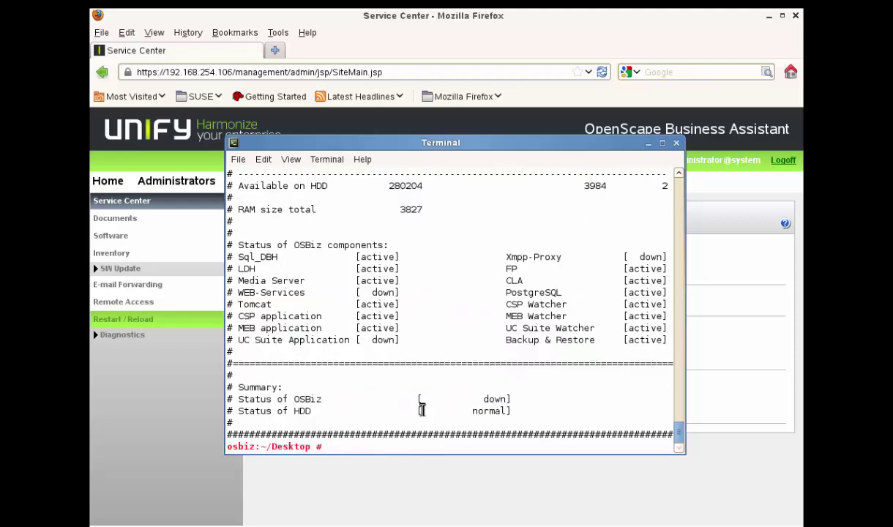